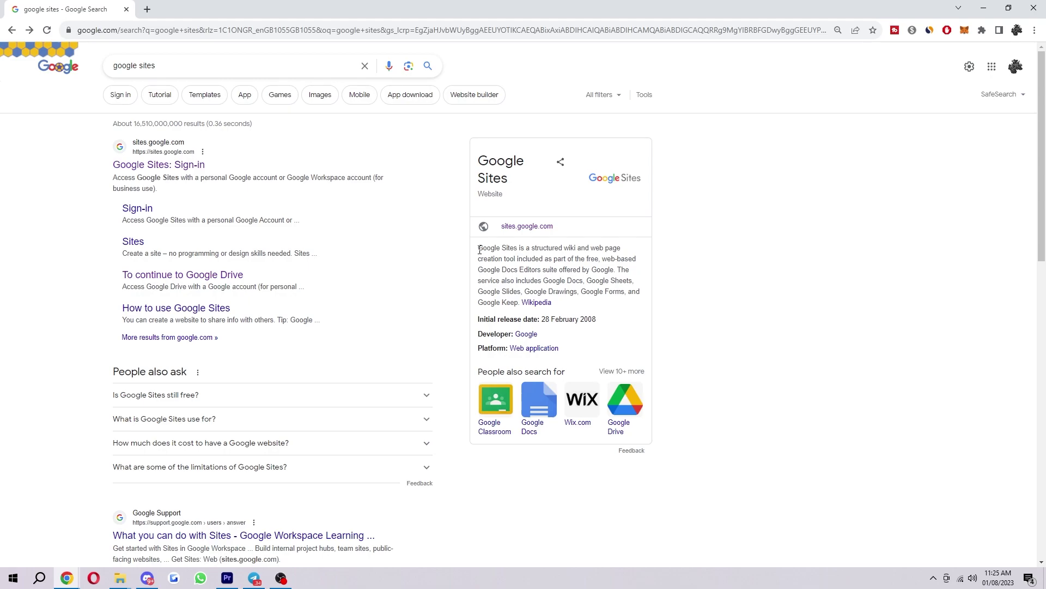
- Open Google Sites from the search results, create a blank site and dismiss the template suggestion
left_click_drag(480, 250, 638, 271)
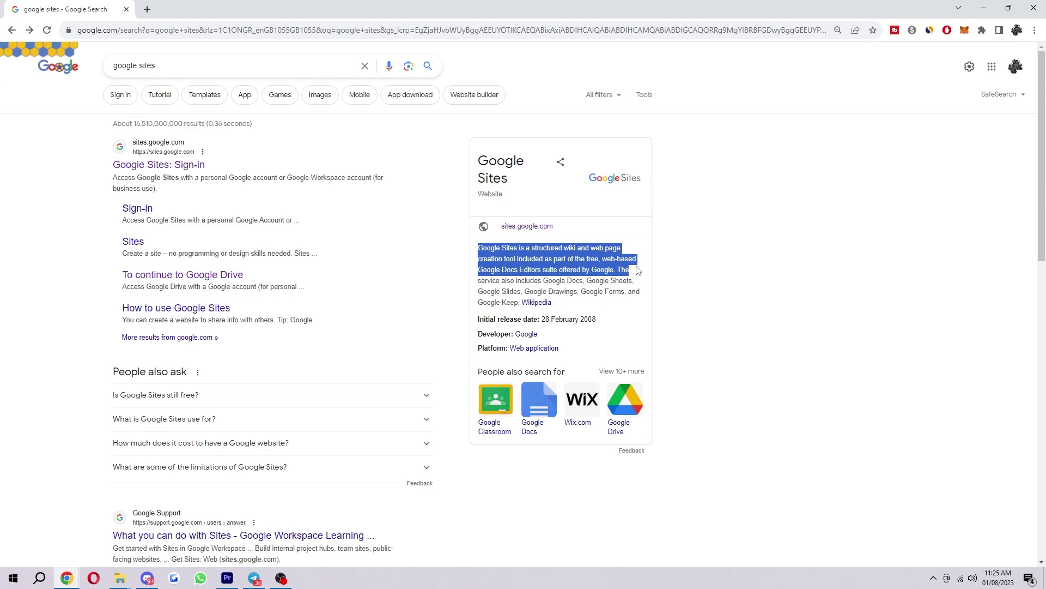
left_click(636, 276)
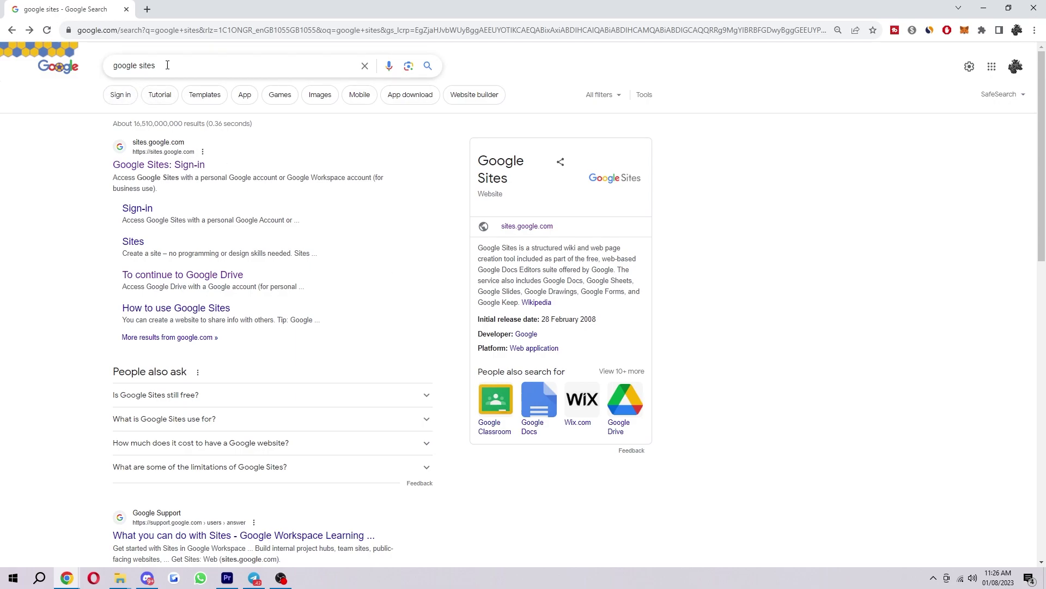
left_click(191, 165)
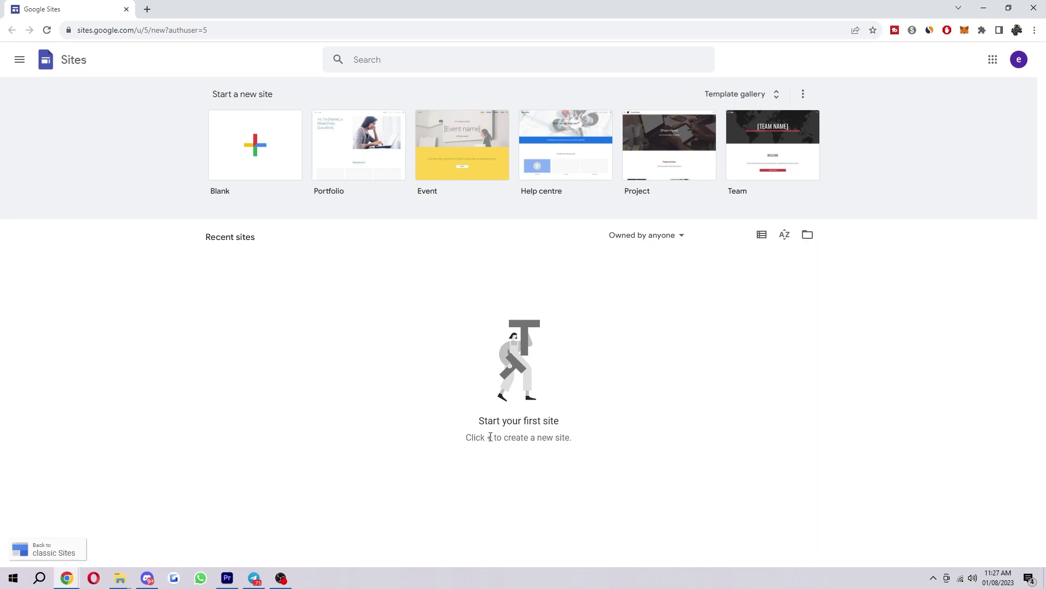
left_click(262, 141)
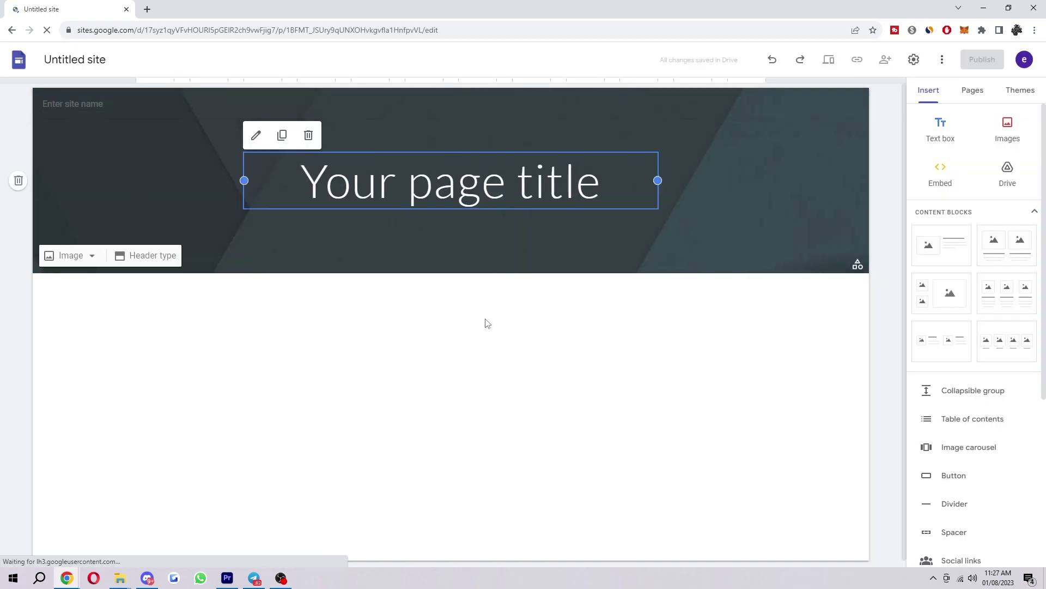
left_click(380, 409)
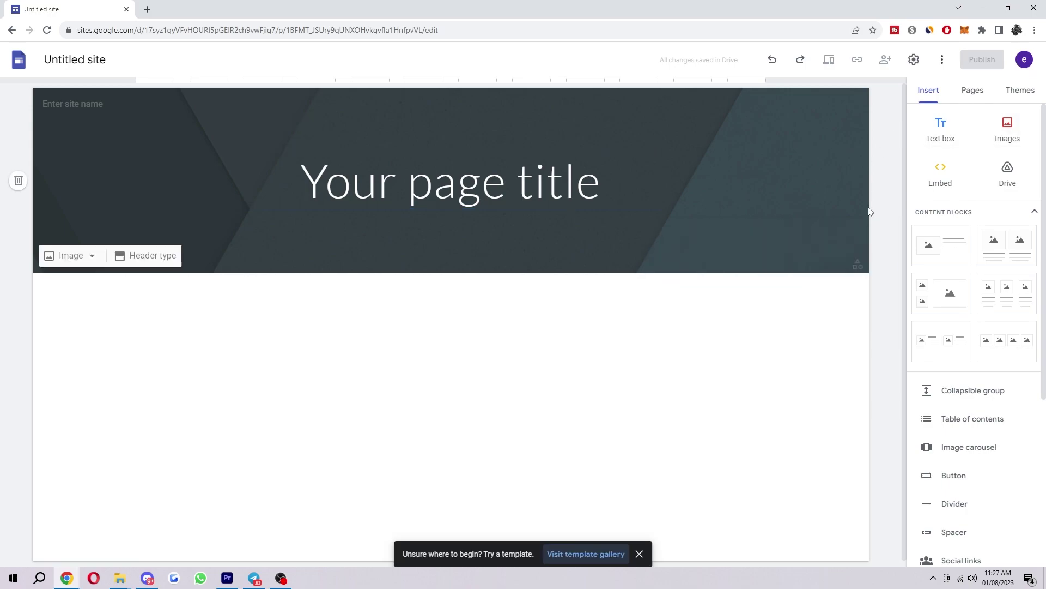
left_click(638, 555)
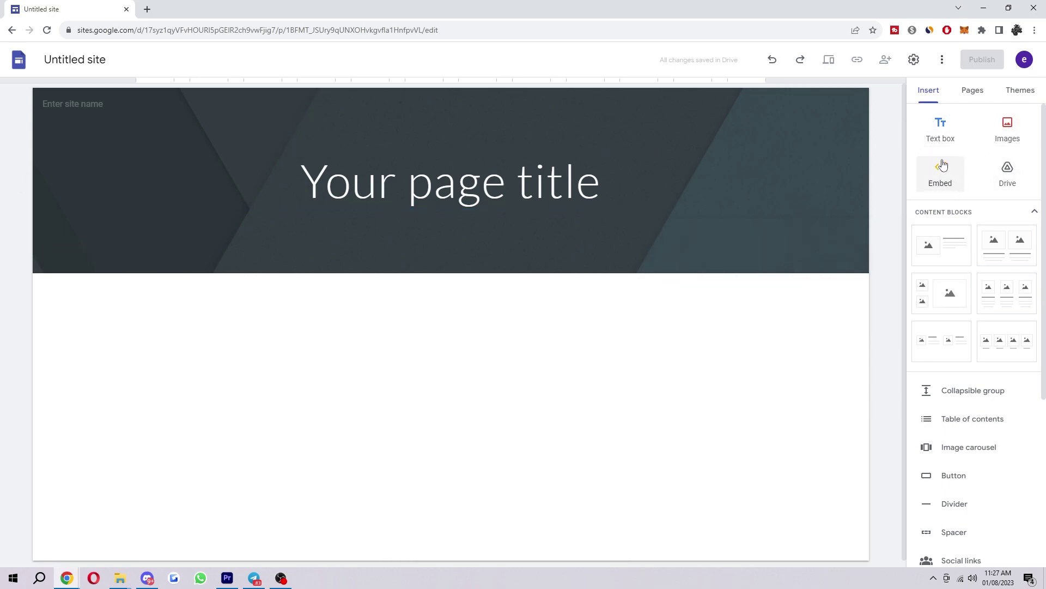
right_click(1017, 175)
left_click(887, 167)
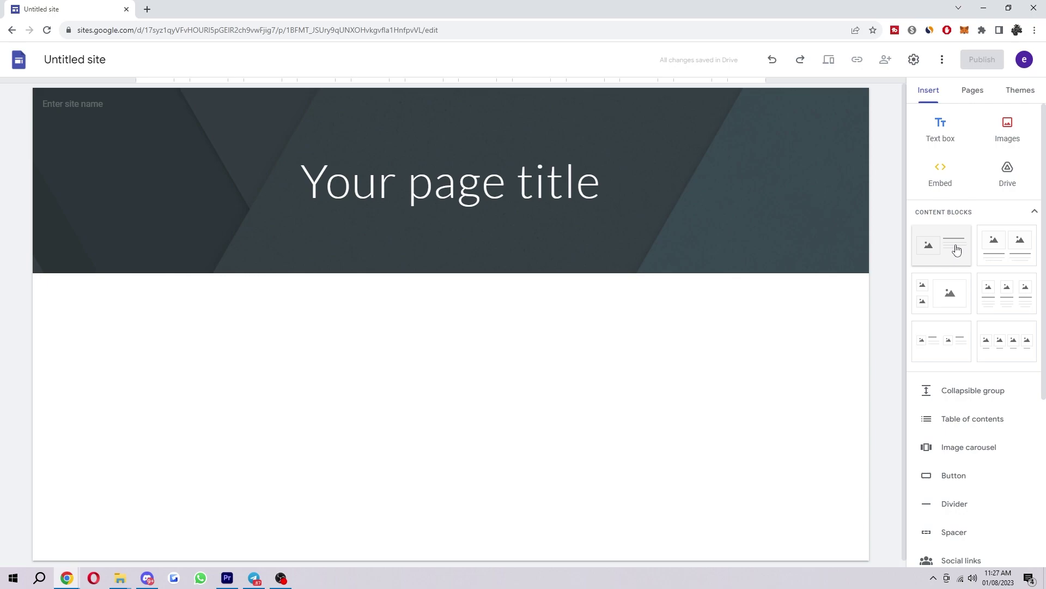
- Try an image-beside-text content block below the header, check its text placeholders, and delete the section
left_click_drag(955, 246, 357, 360)
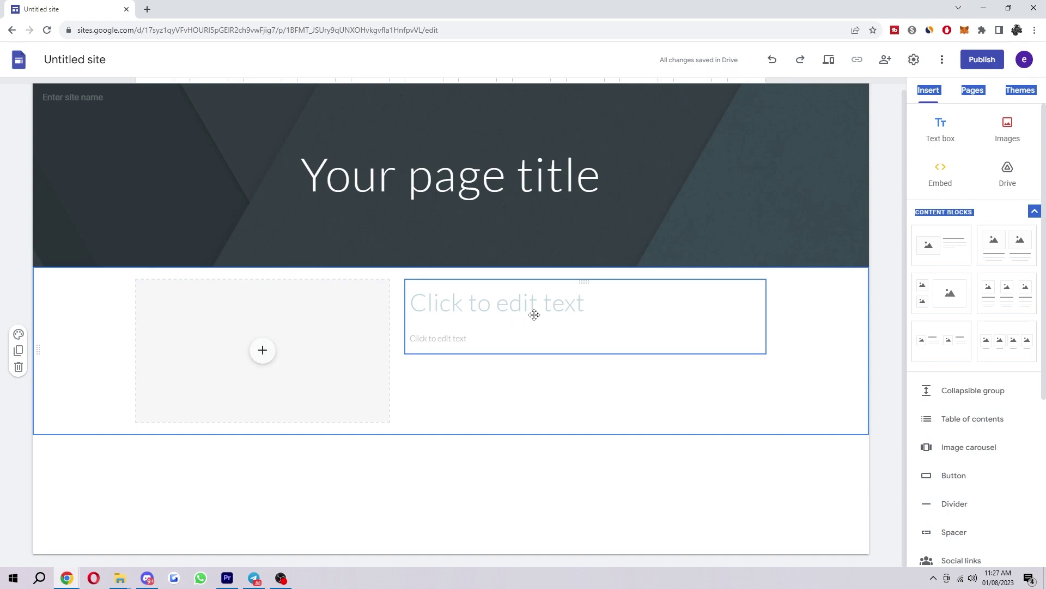
left_click(551, 303)
left_click(492, 340)
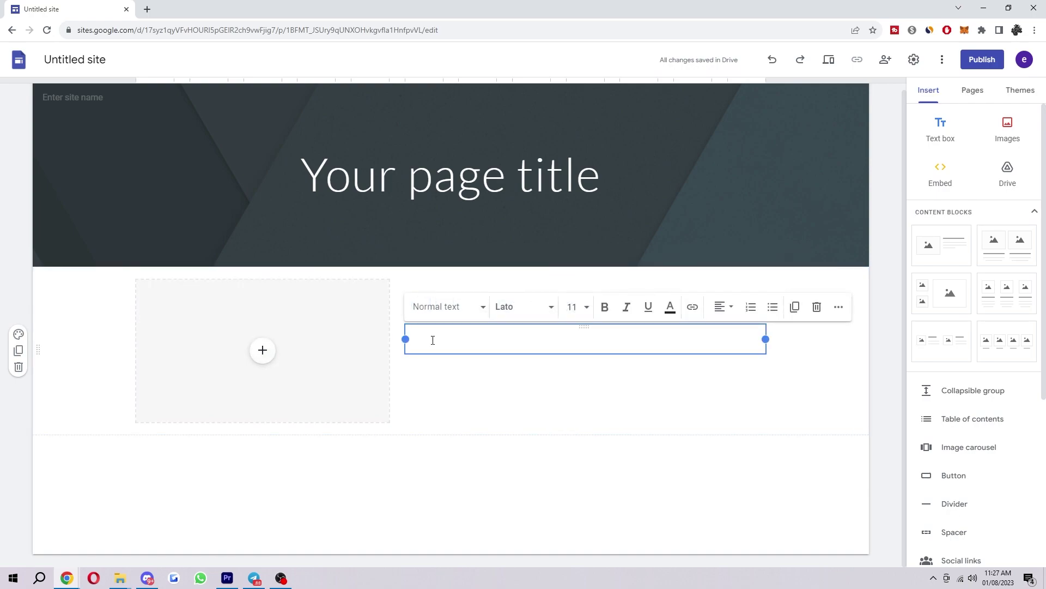
left_click(585, 412)
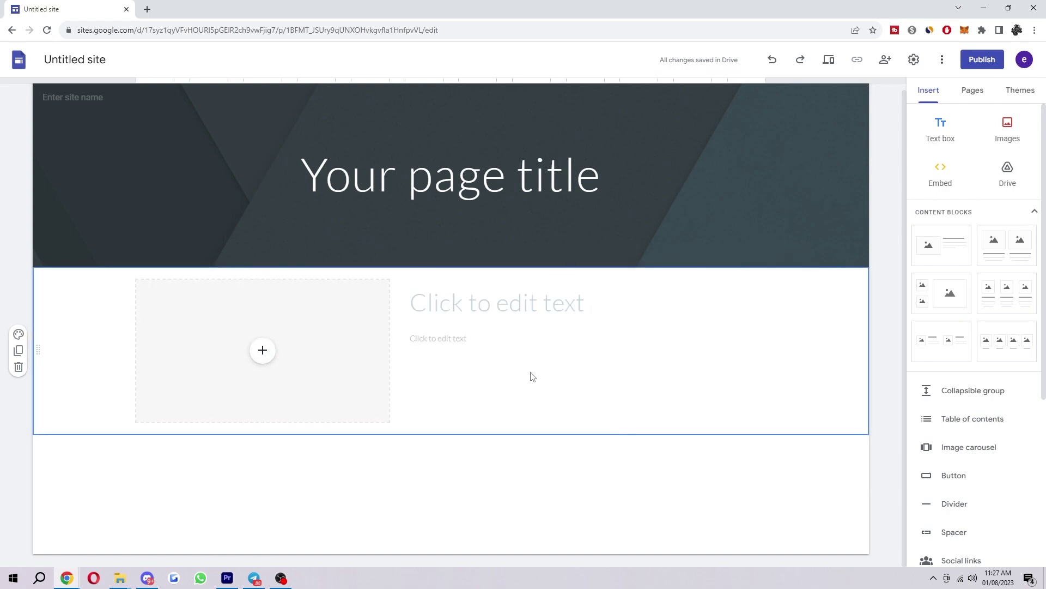
left_click(18, 368)
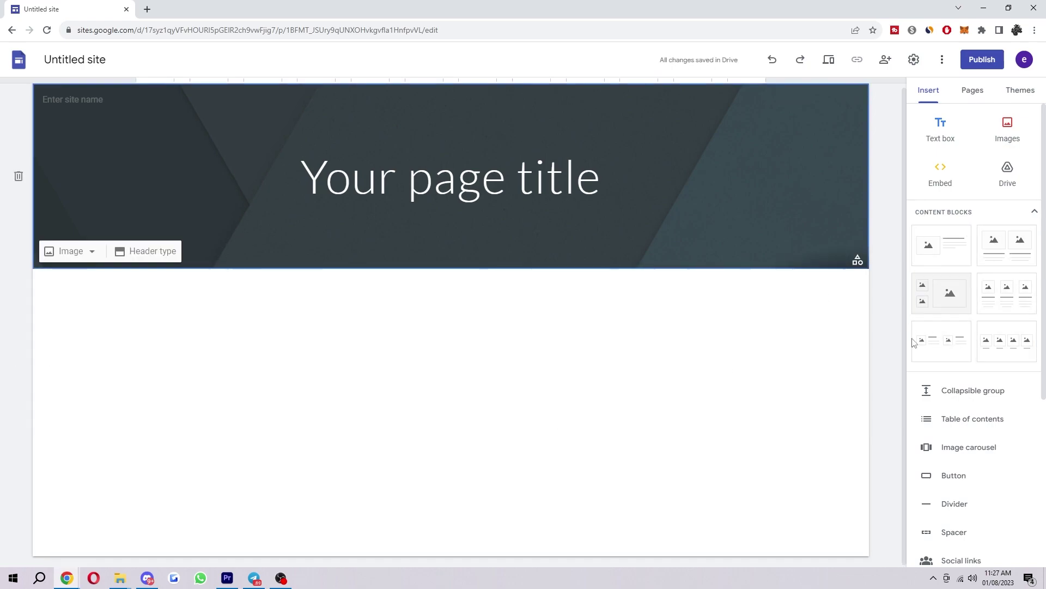
- Look through the insertable elements, including the button's name and link settings, and the site's page list
scroll(1000, 268, "down", 3)
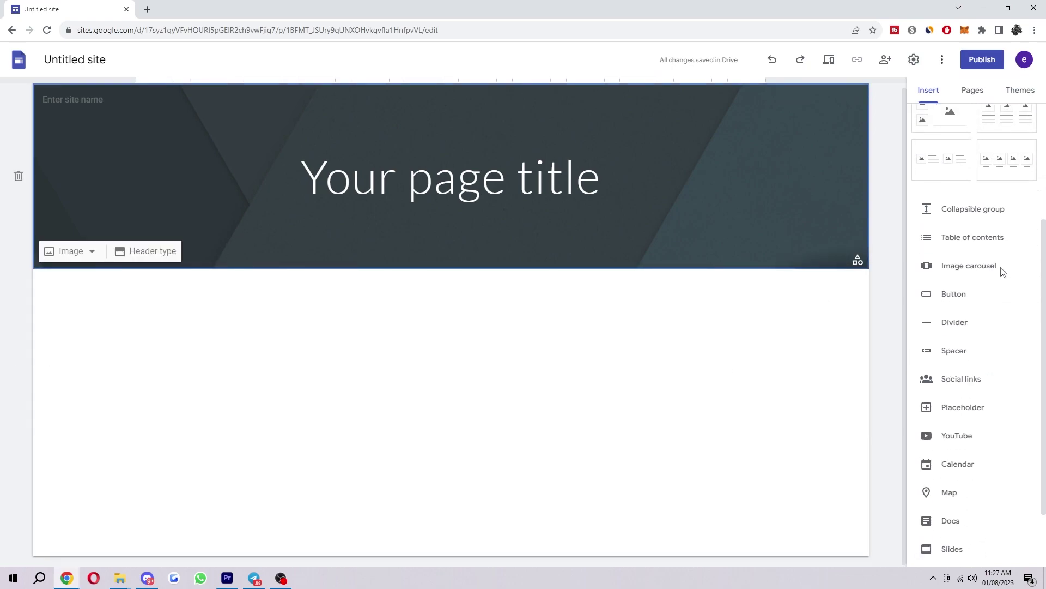
left_click(974, 304)
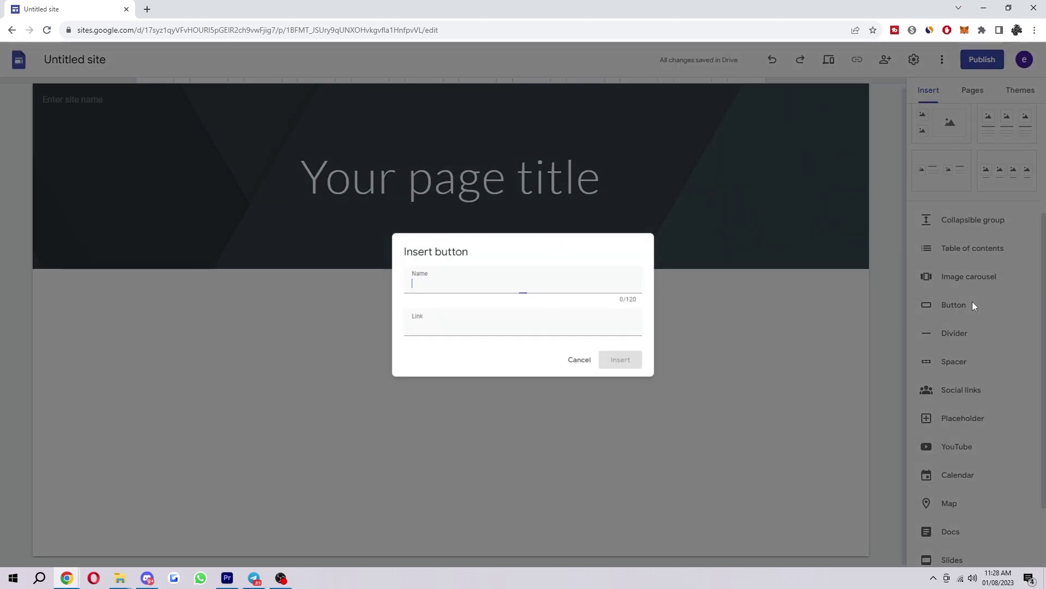
left_click(585, 365)
scroll(989, 335, "down", 2)
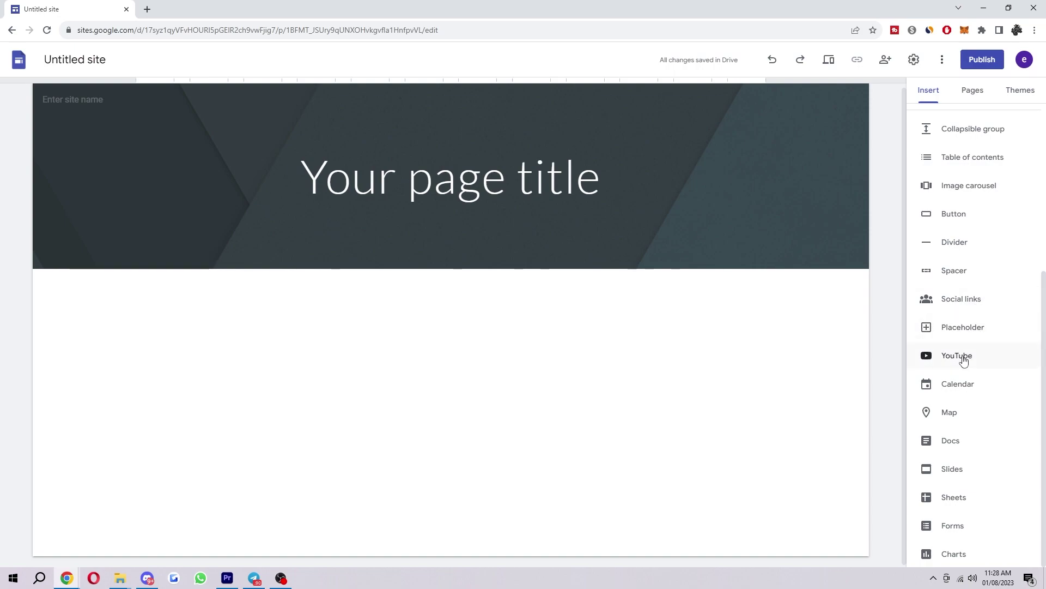
scroll(981, 355, "up", 5)
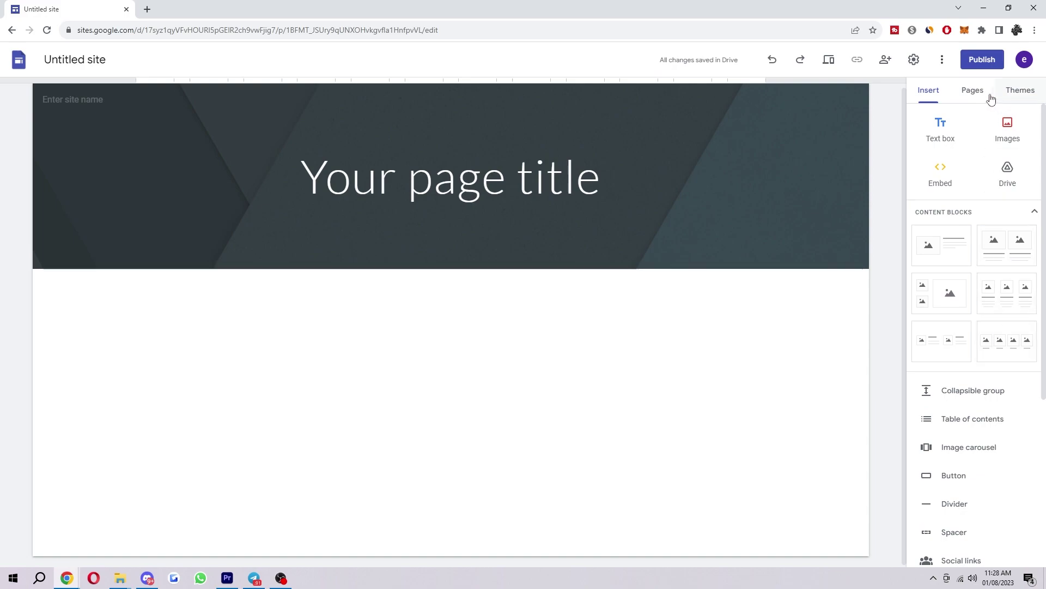
left_click(972, 90)
left_click(928, 90)
- Try the Simple theme in pink, green, purple and black, with the Heavy and Classic font styles
left_click(1015, 91)
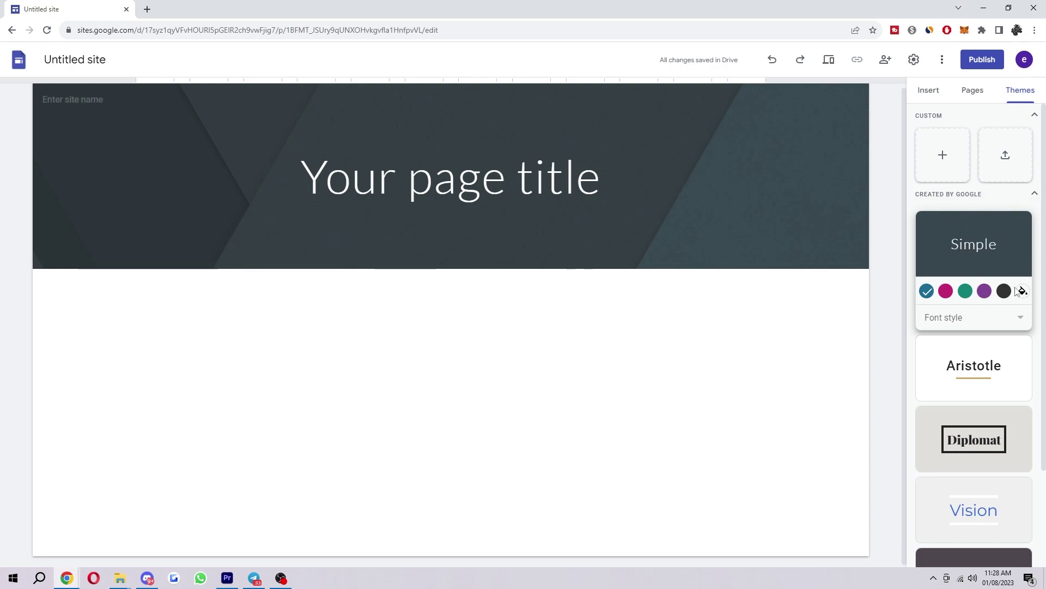
left_click(947, 291)
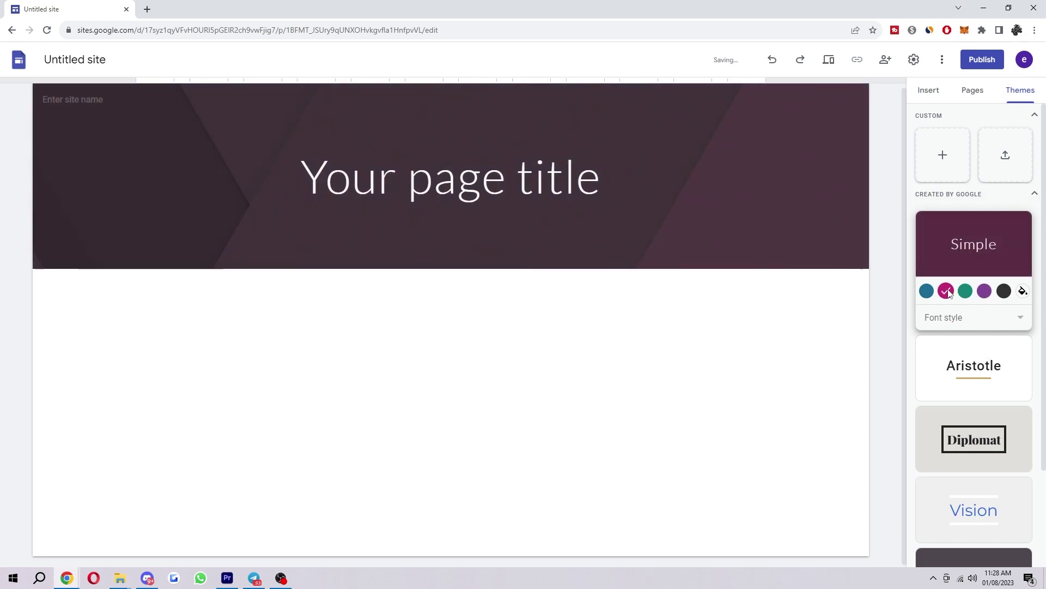
left_click(965, 291)
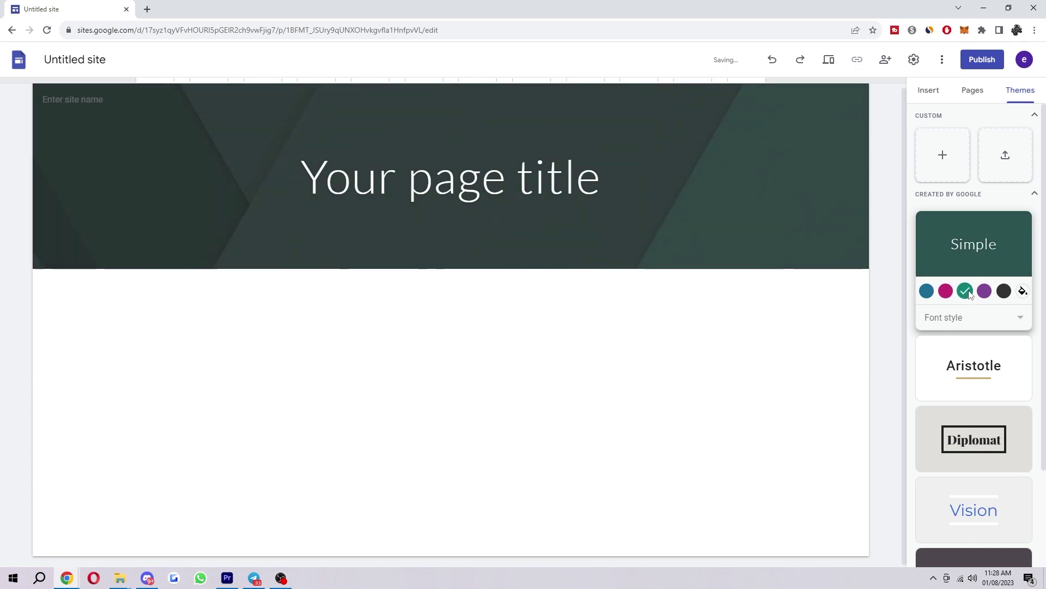
left_click(987, 292)
left_click(1003, 292)
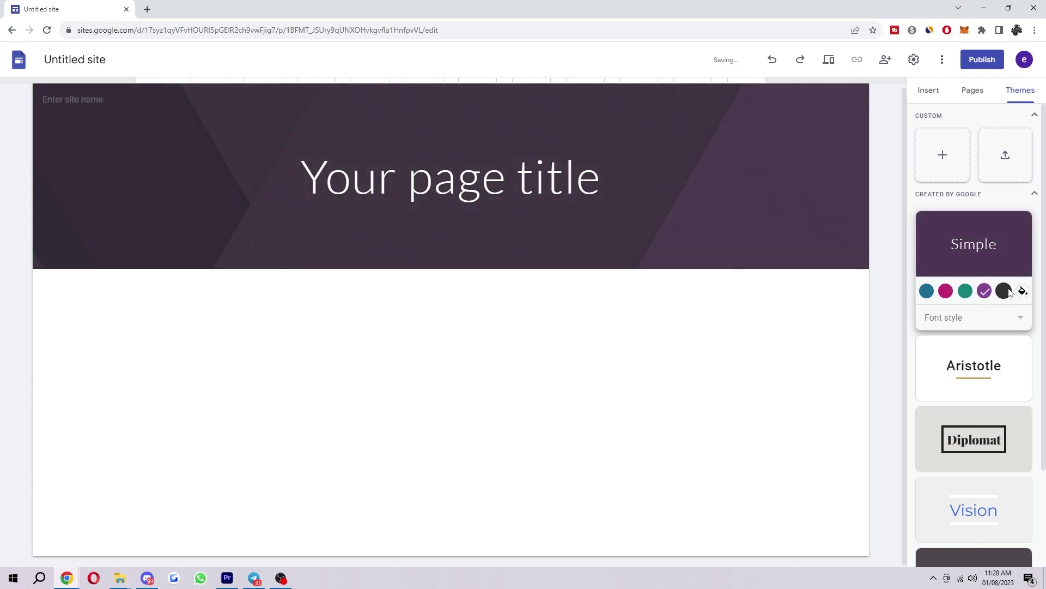
left_click(986, 326)
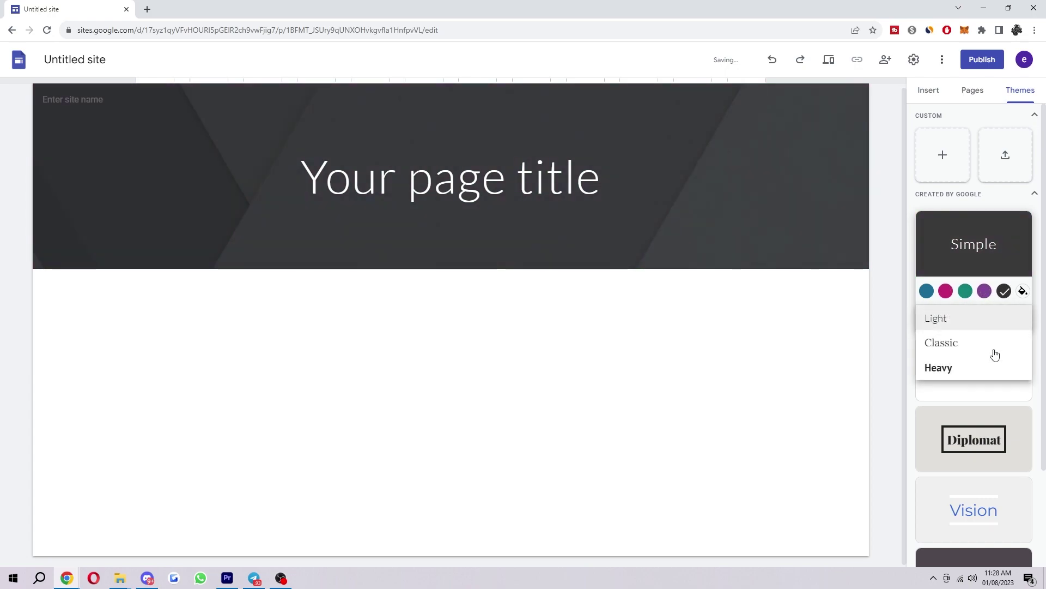
left_click(955, 373)
left_click(975, 330)
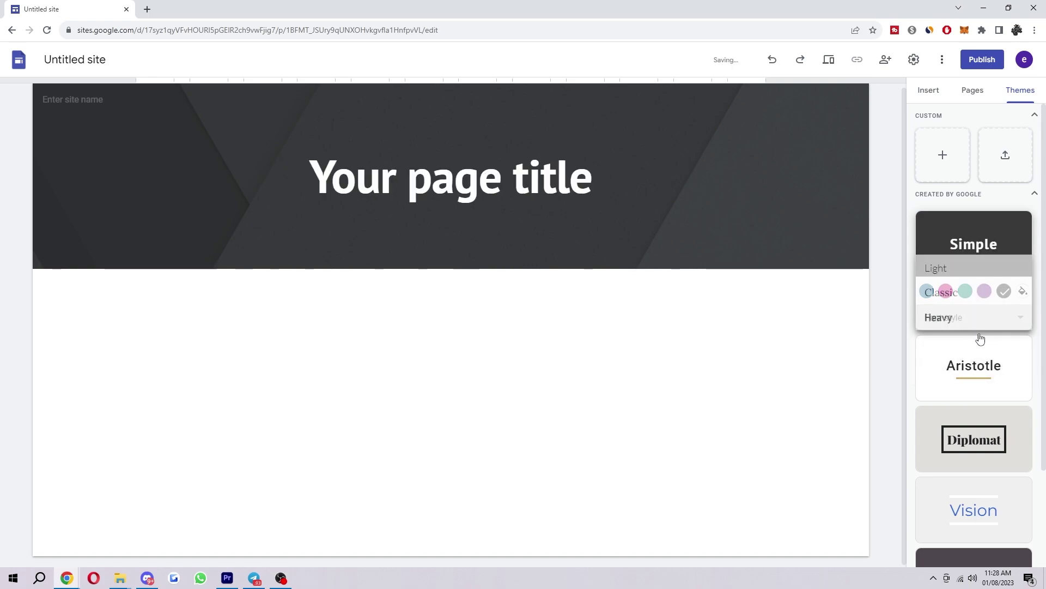
left_click(964, 300)
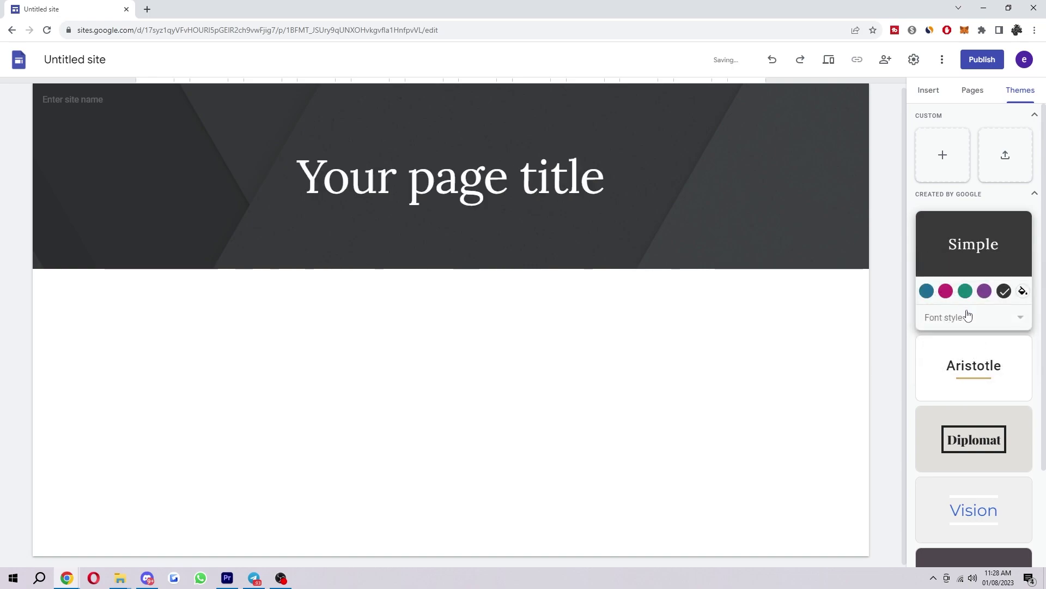
- Try the Aristotle theme, Diplomat in dark red, Vision, and Level in light blue on the site
left_click(980, 386)
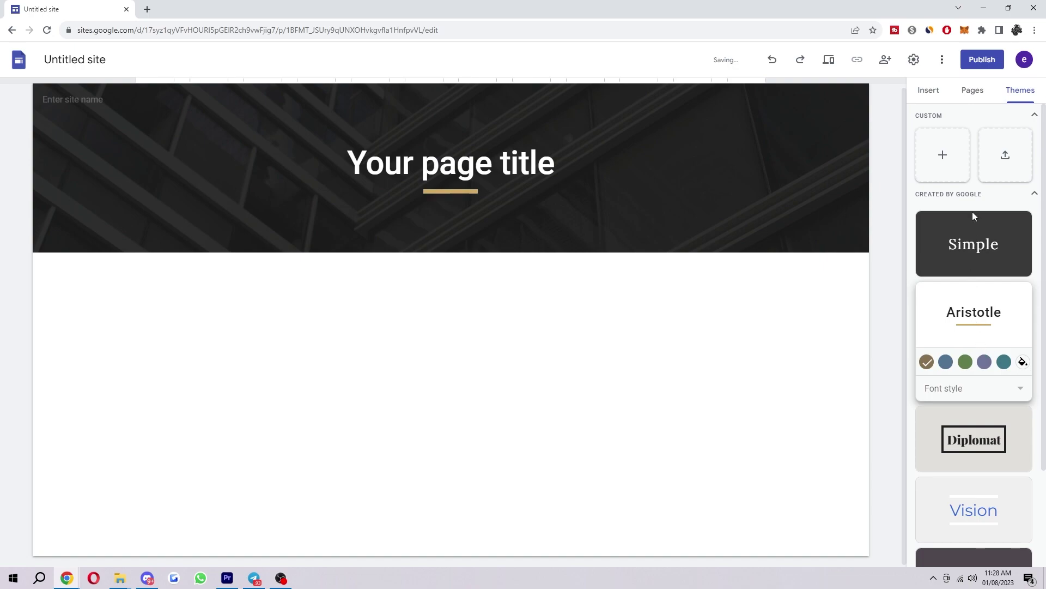
left_click(964, 440)
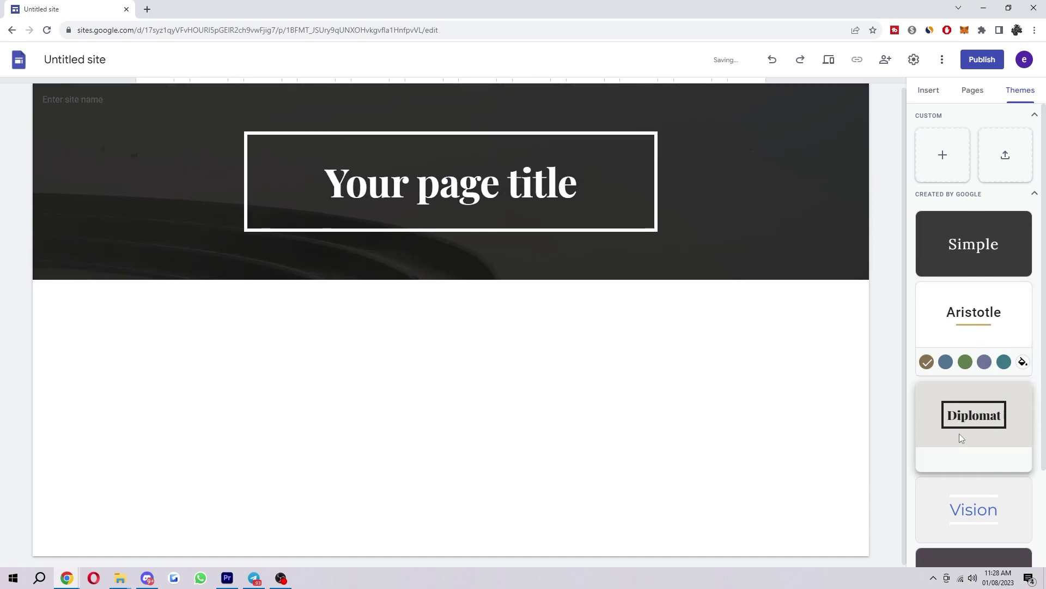
left_click(965, 433)
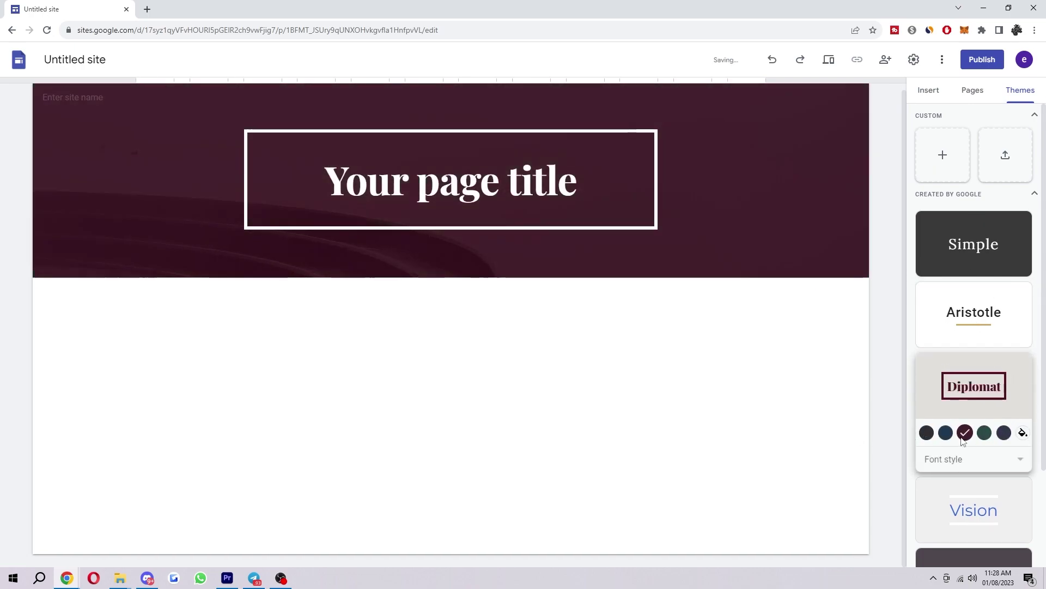
scroll(979, 432, "down", 2)
left_click(980, 411)
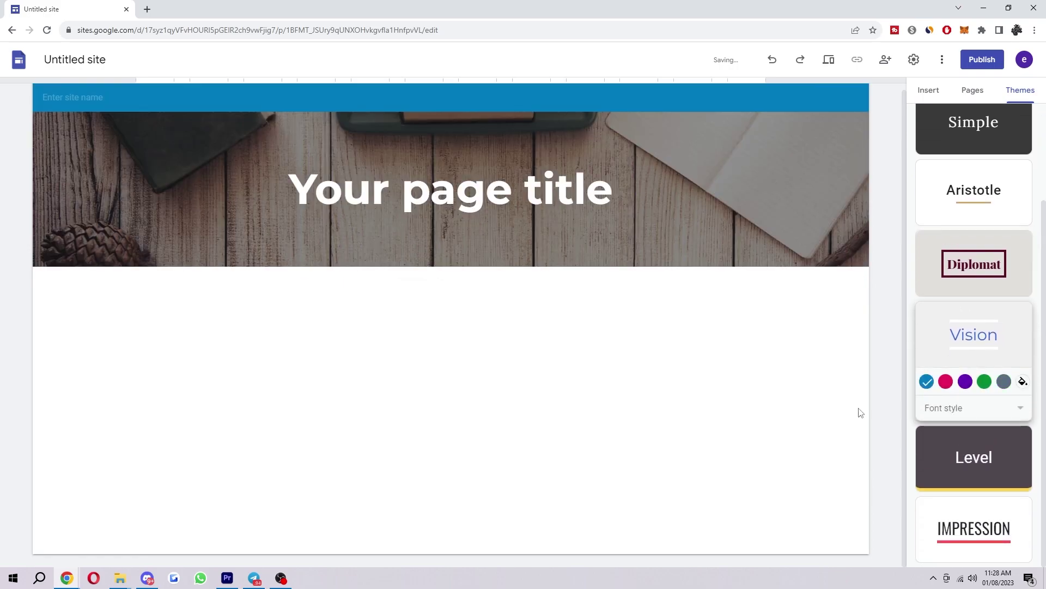
left_click(985, 451)
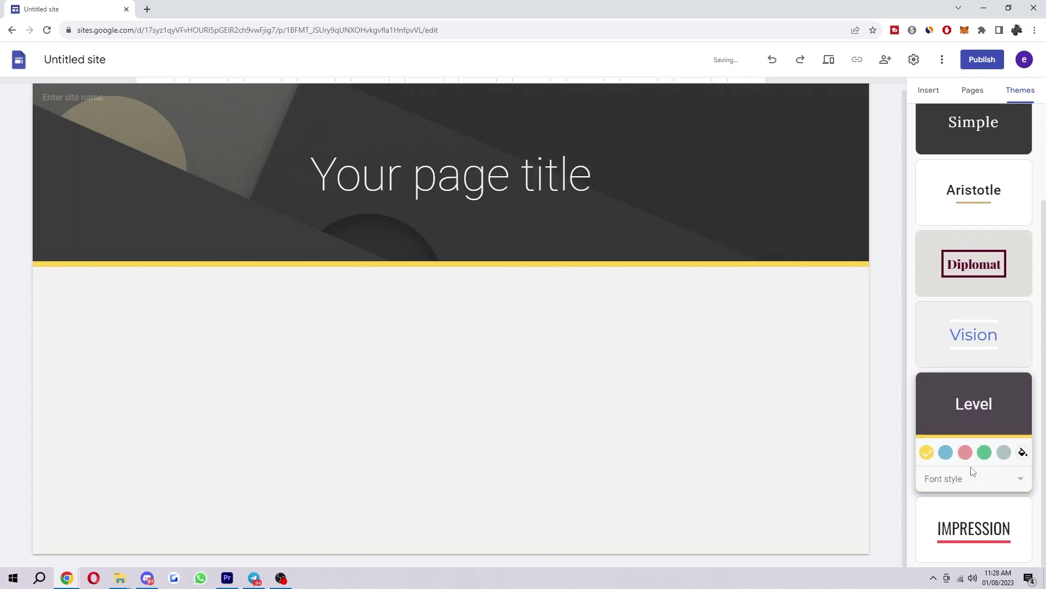
left_click(947, 454)
- Apply the Impression theme to the site and check the custom theme creation options without making one
left_click(984, 528)
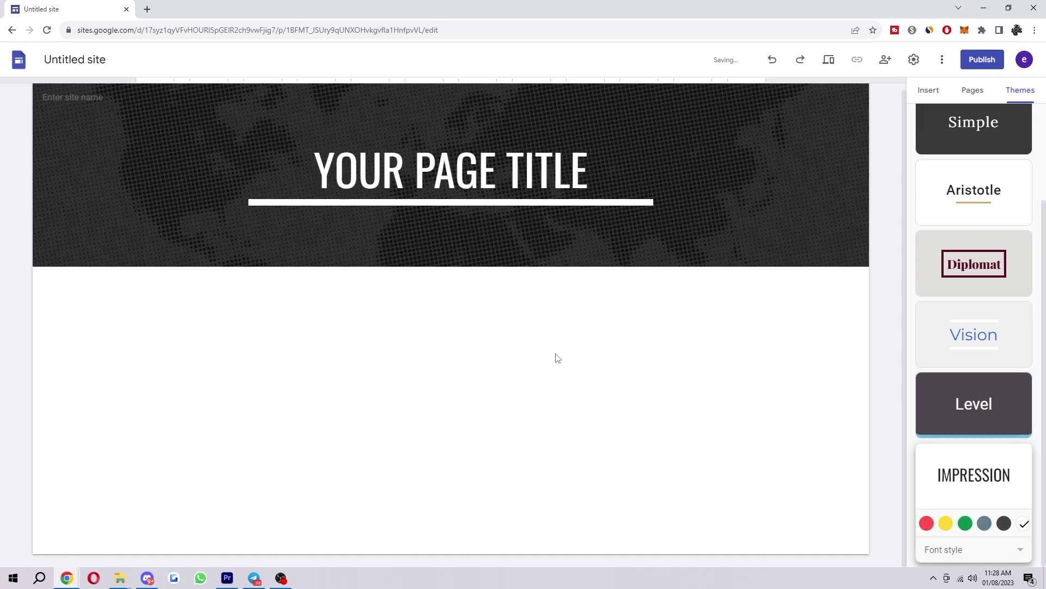
scroll(1004, 406, "up", 2)
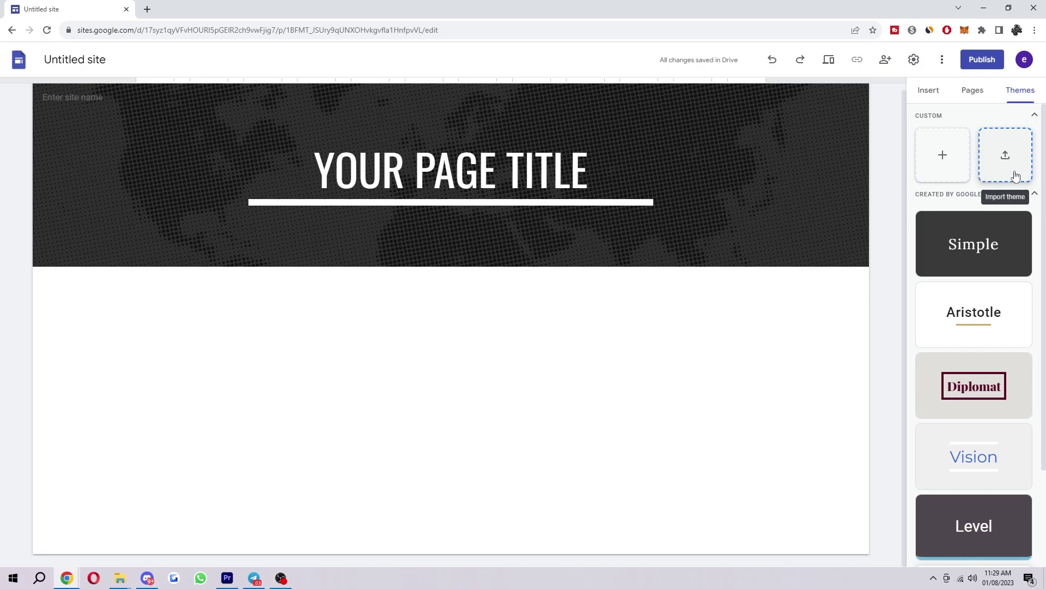
left_click(937, 162)
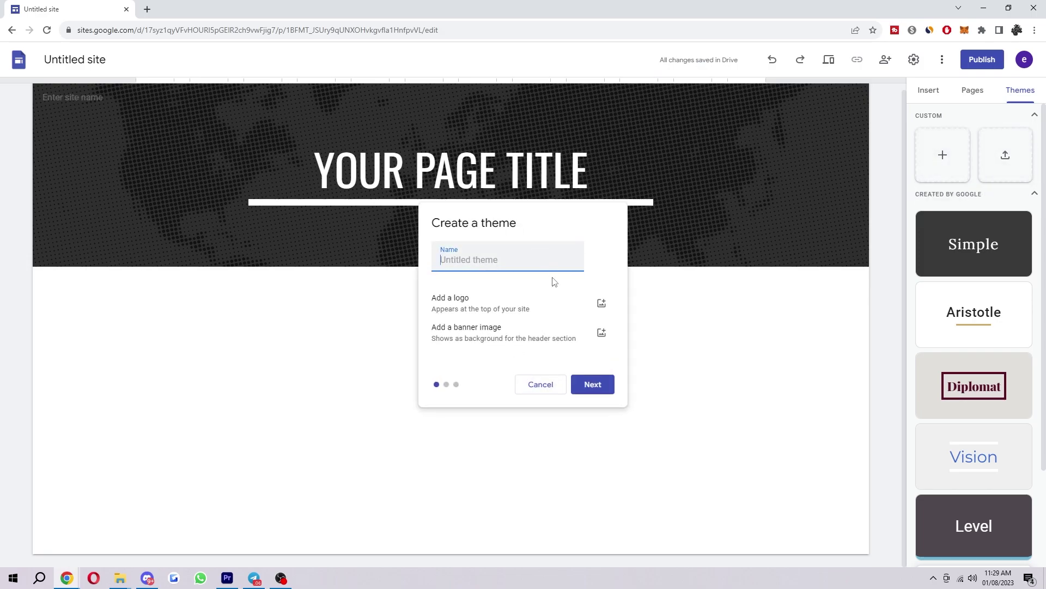
key("Escape")
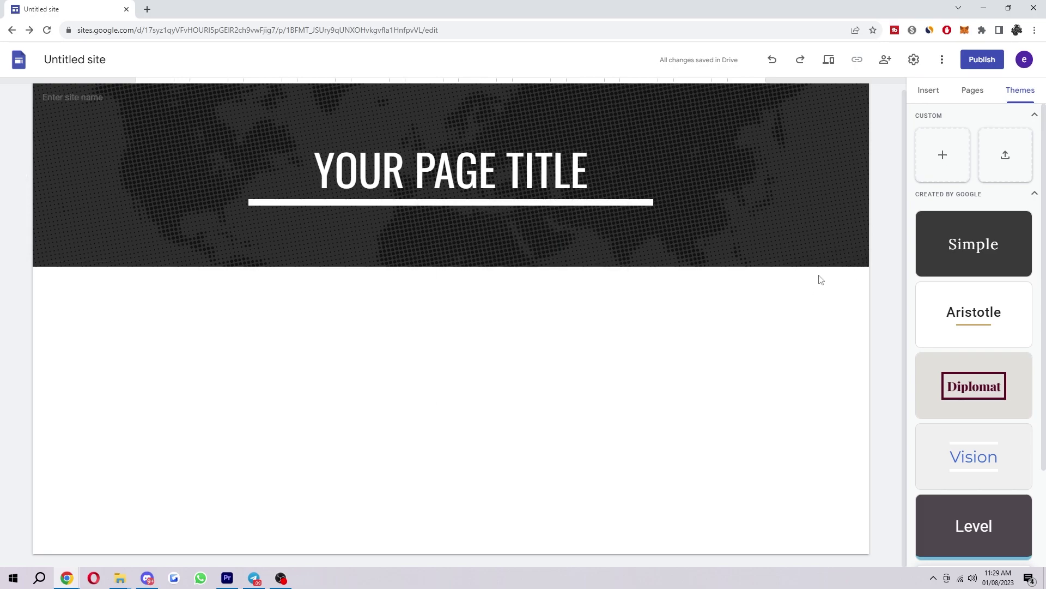
scroll(944, 323, "down", 2)
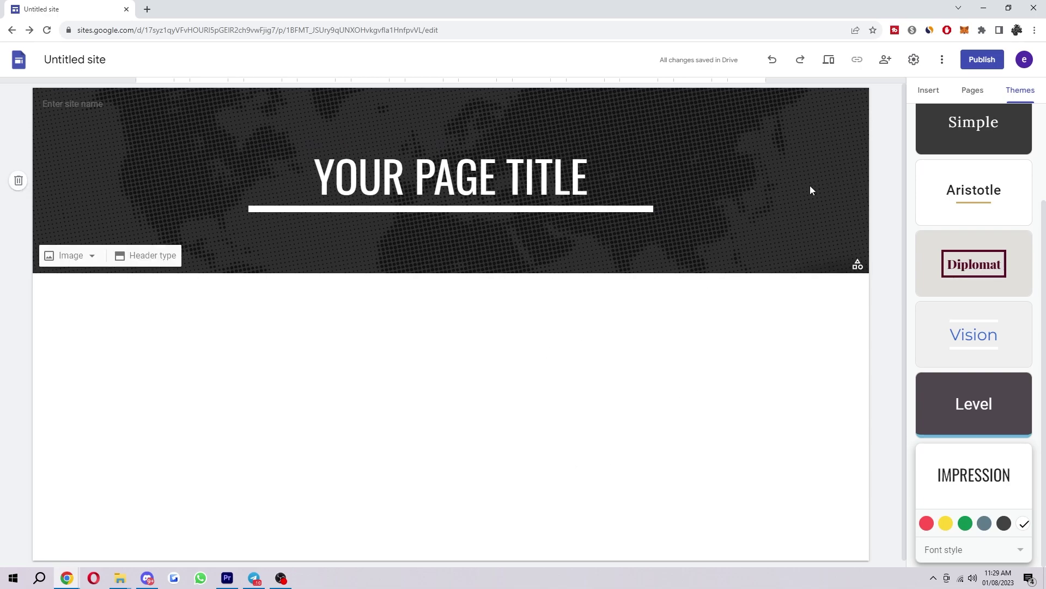
- Replace the placeholder page title in the header with "AMAZON"
left_click(478, 188)
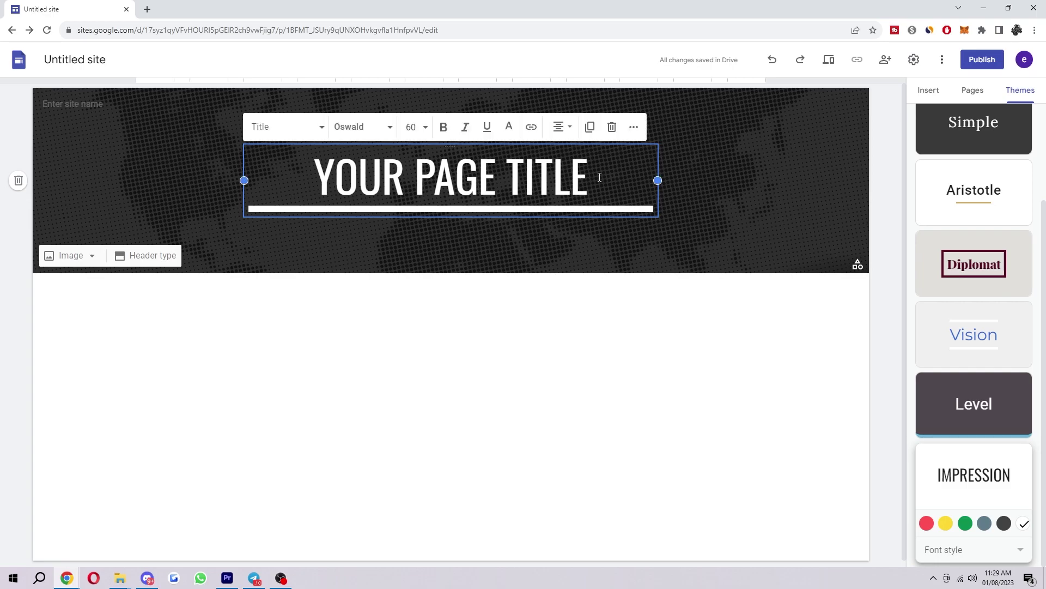
left_click_drag(599, 177, 316, 161)
key("BackSpace")
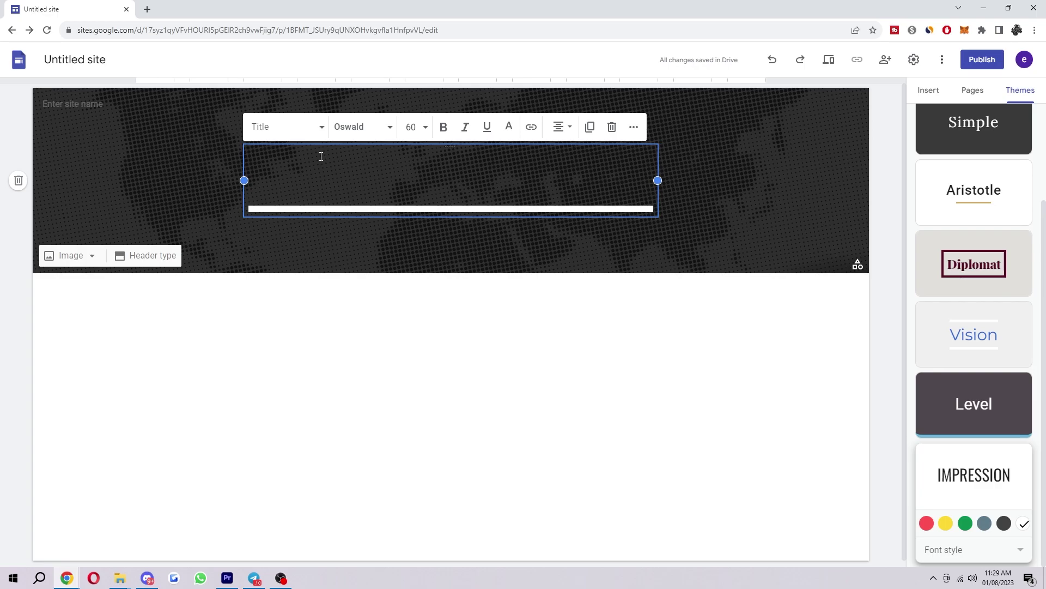
type("AMAZXO")
key("BackSpace")
key("BackSpace")
type("ON")
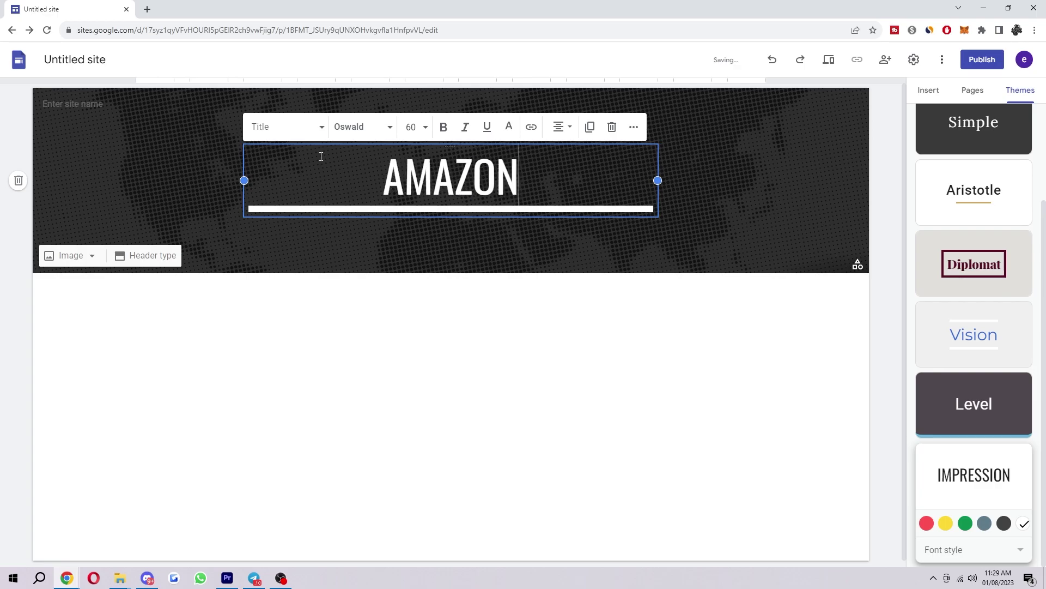
- Extend the page title in the header to read "AMAZON DEALS"
type(" DEALS")
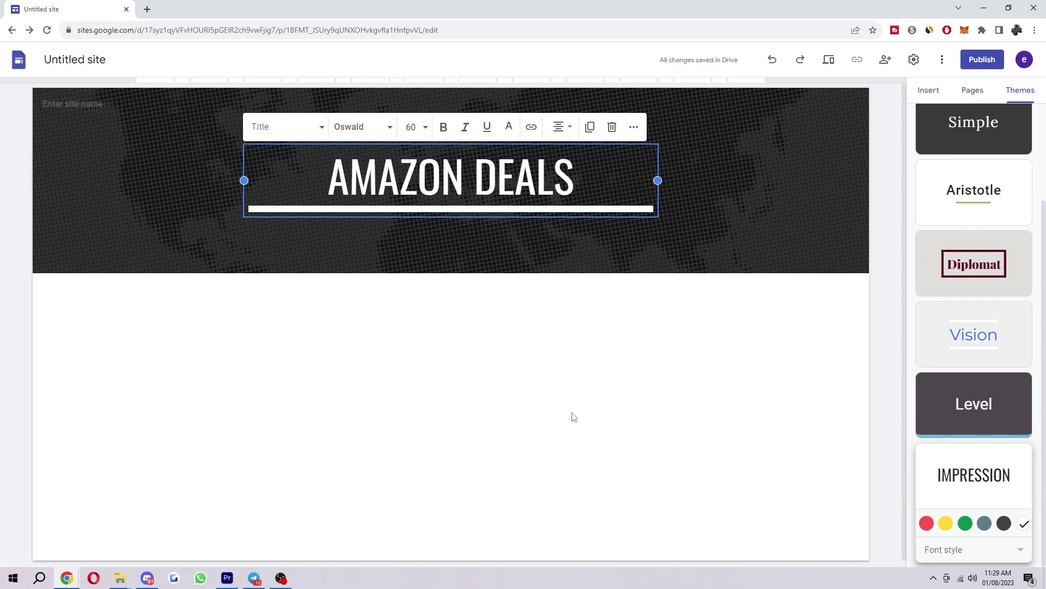
left_click(614, 380)
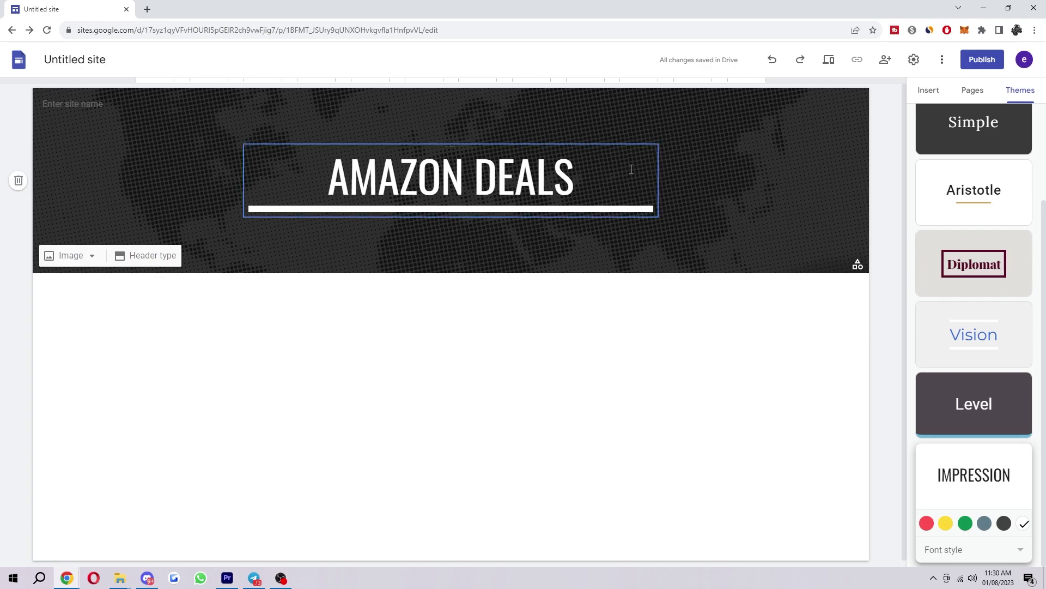
left_click(495, 155)
left_click(731, 228)
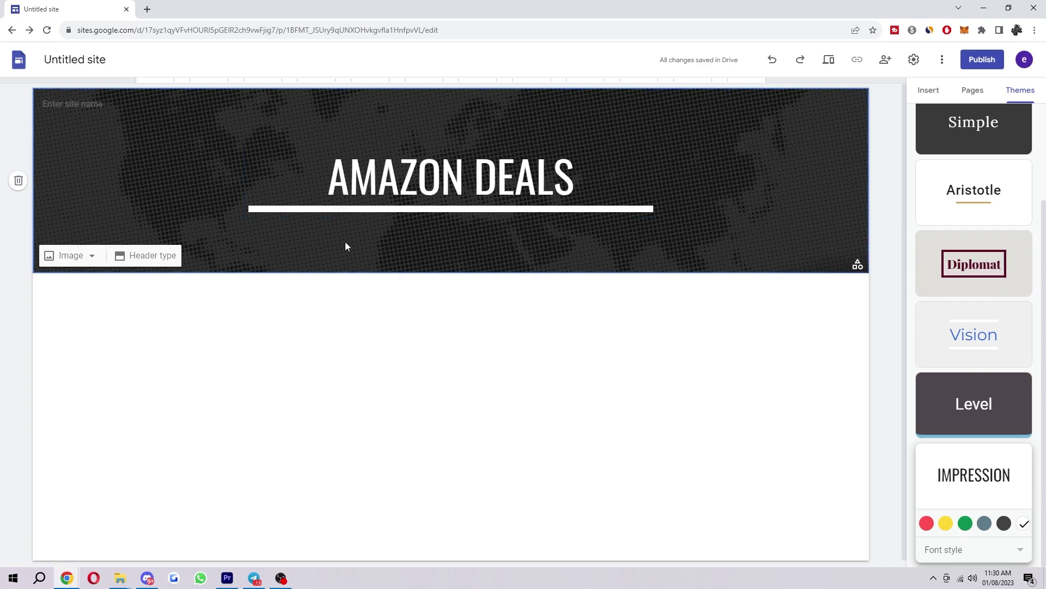
- Enter a first name as the site name and check the brand image settings without adding a logo
left_click(120, 104)
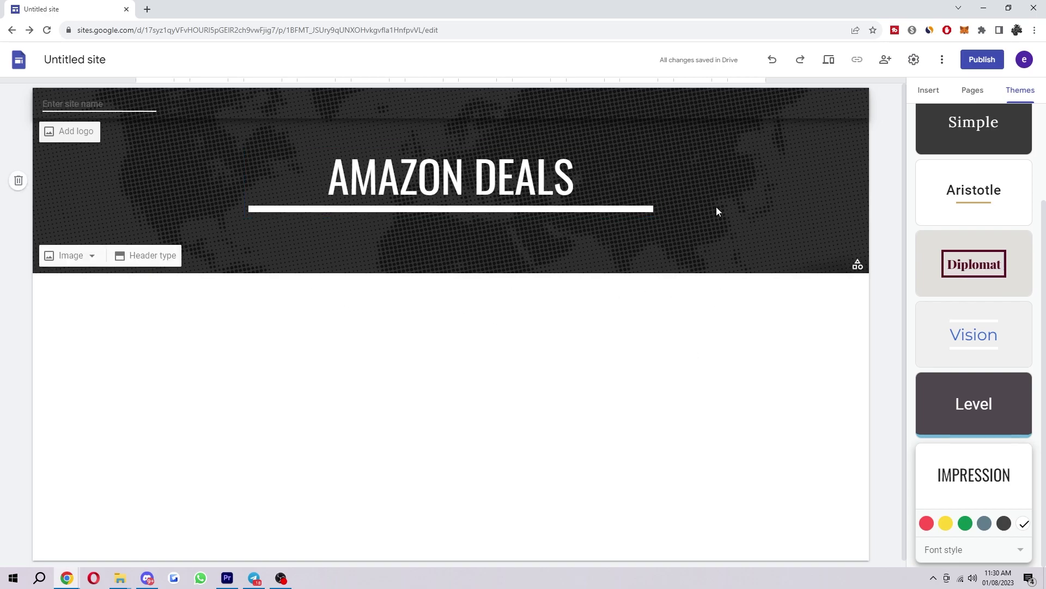
left_click(121, 104)
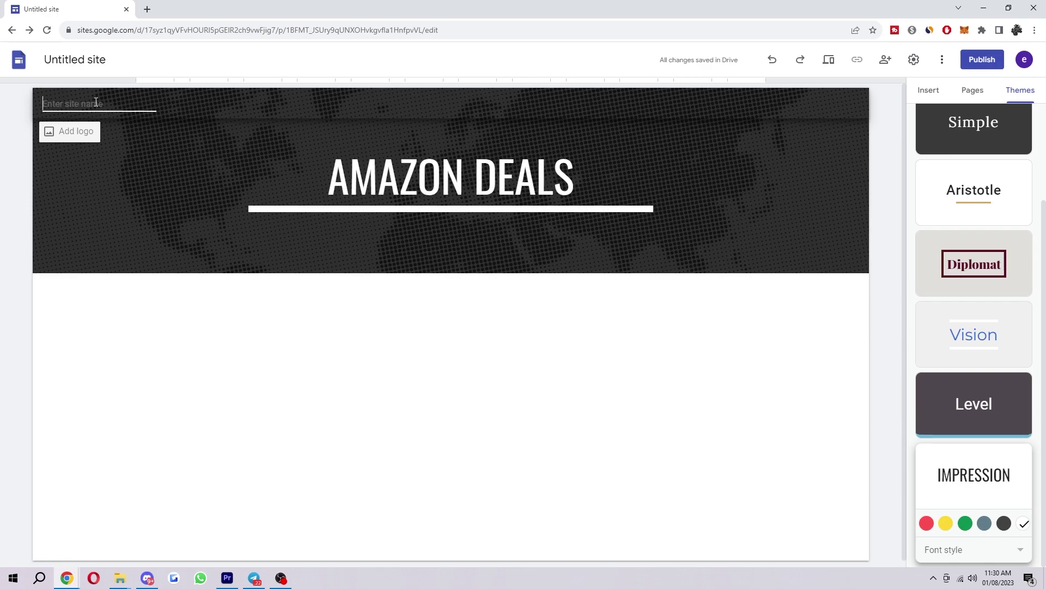
type("James")
key("Return")
left_click(76, 133)
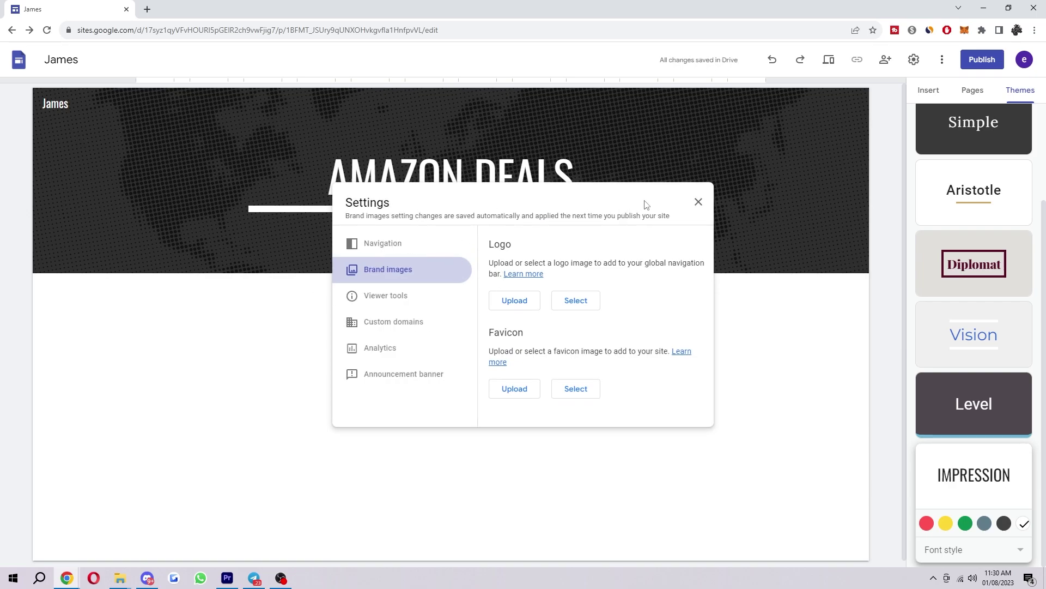
left_click(700, 203)
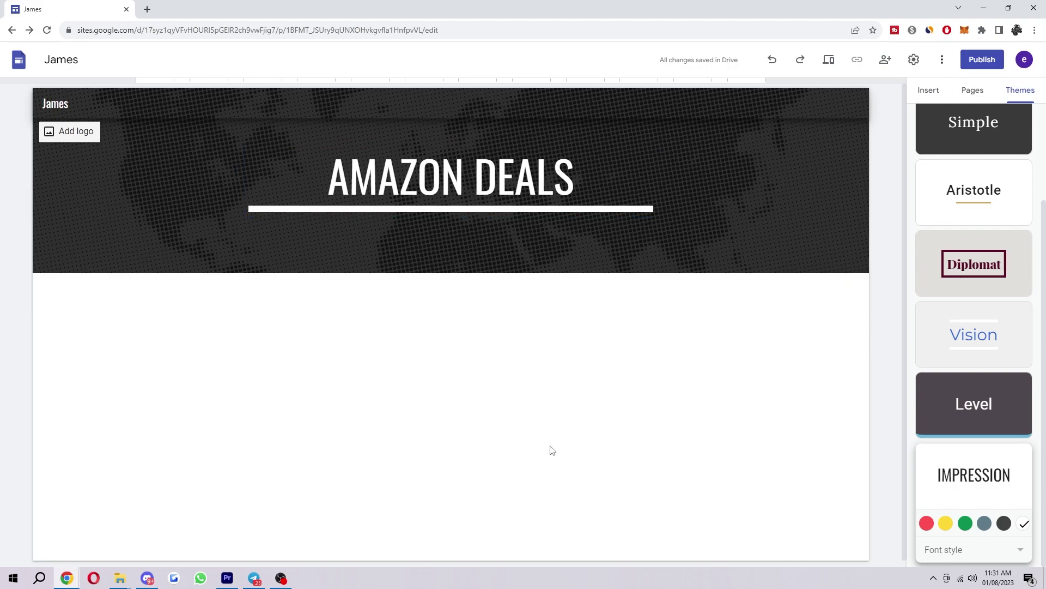
- Try the content block with four captioned images below the header and delete that section
left_click(929, 90)
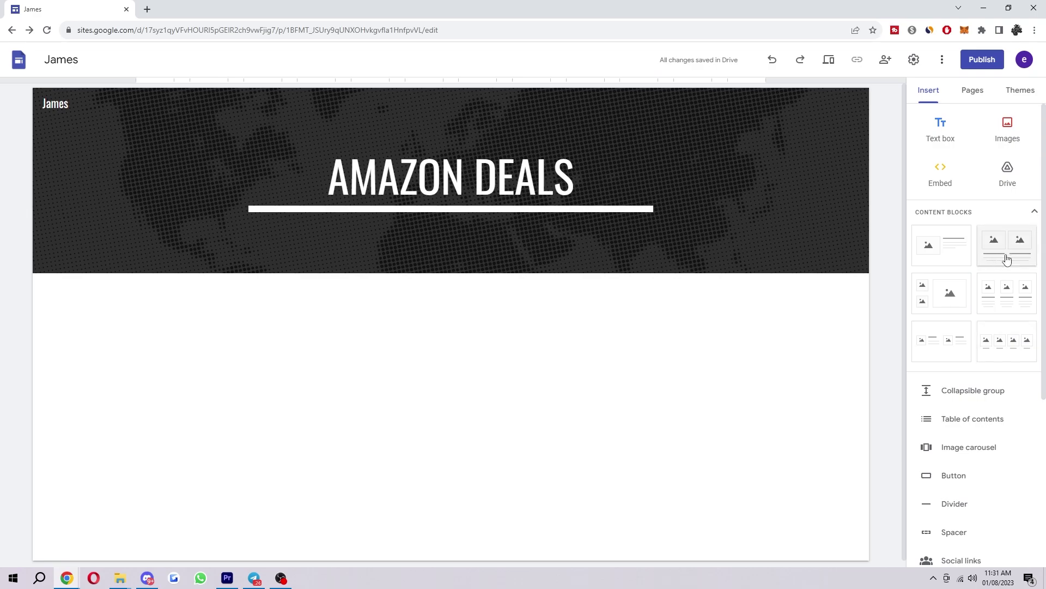
left_click_drag(1015, 353, 325, 366)
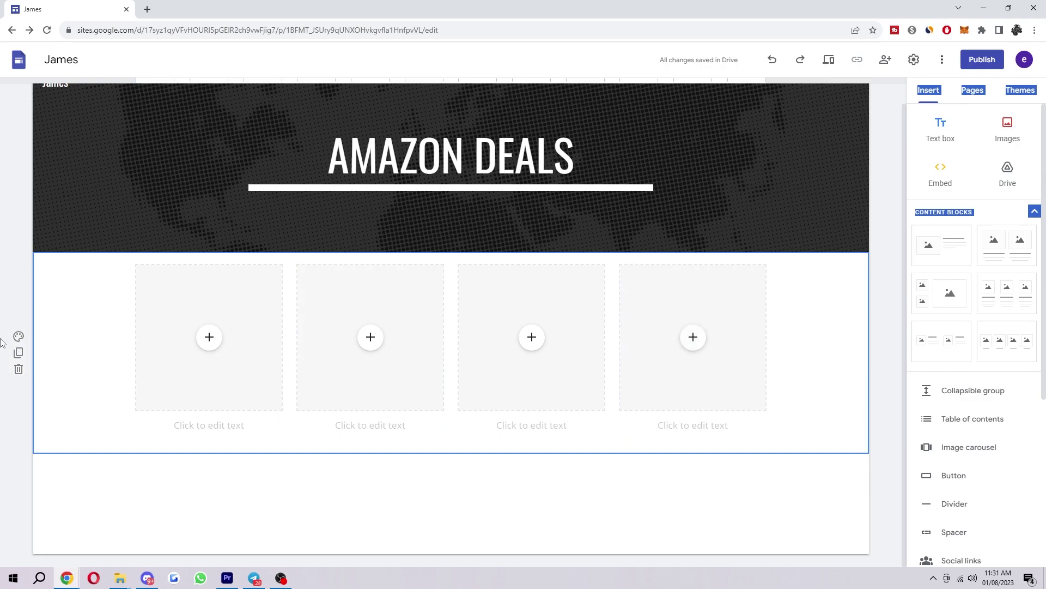
left_click(18, 369)
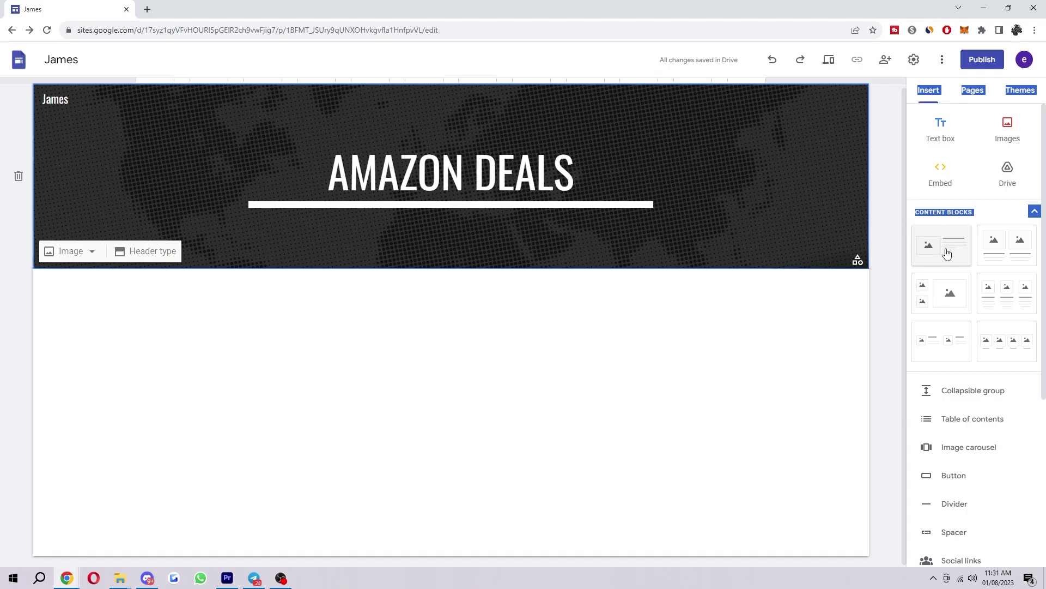
- Insert the content block with a single image beside a heading and text below the header
left_click_drag(946, 250, 950, 294)
left_click_drag(954, 236, 303, 362)
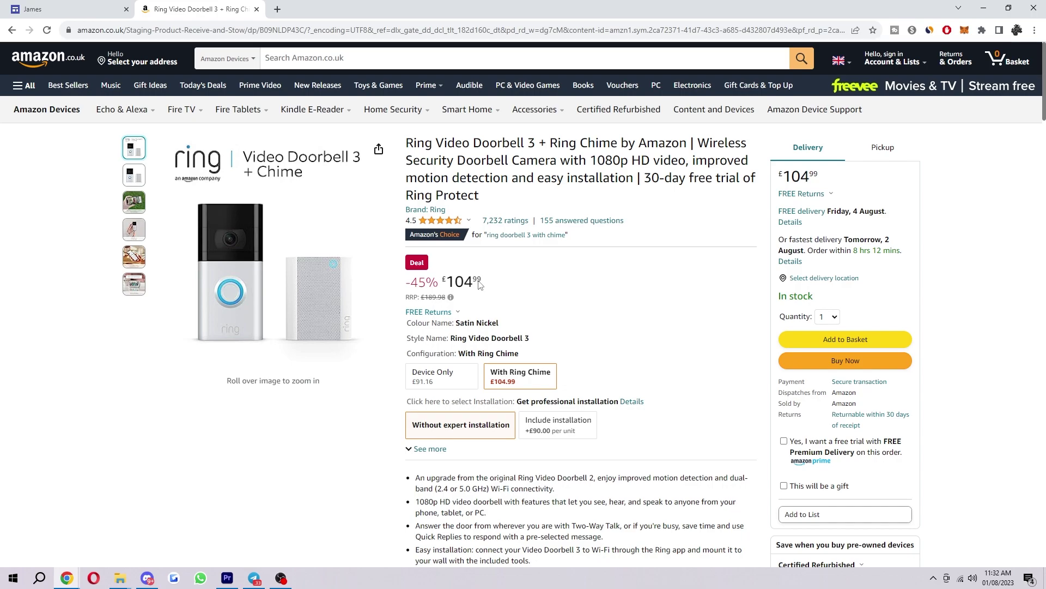
- Take the product name from the Amazon page and search Google Images for "ring video doorbell 3 + ring chime"
left_click_drag(486, 288, 411, 281)
left_click(534, 296)
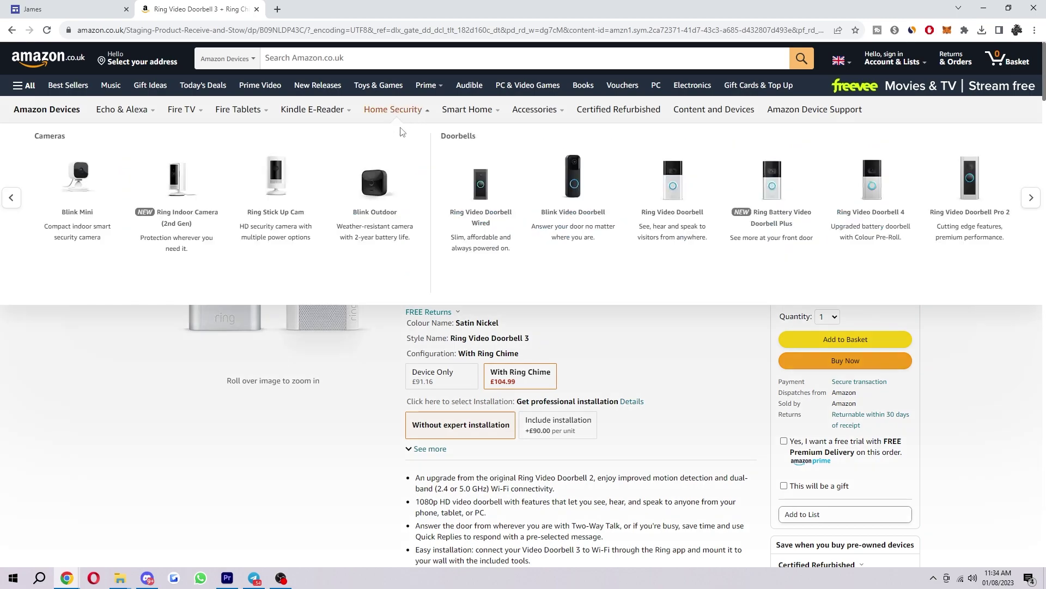
left_click_drag(410, 147, 534, 143)
left_click_drag(438, 73, 280, 9)
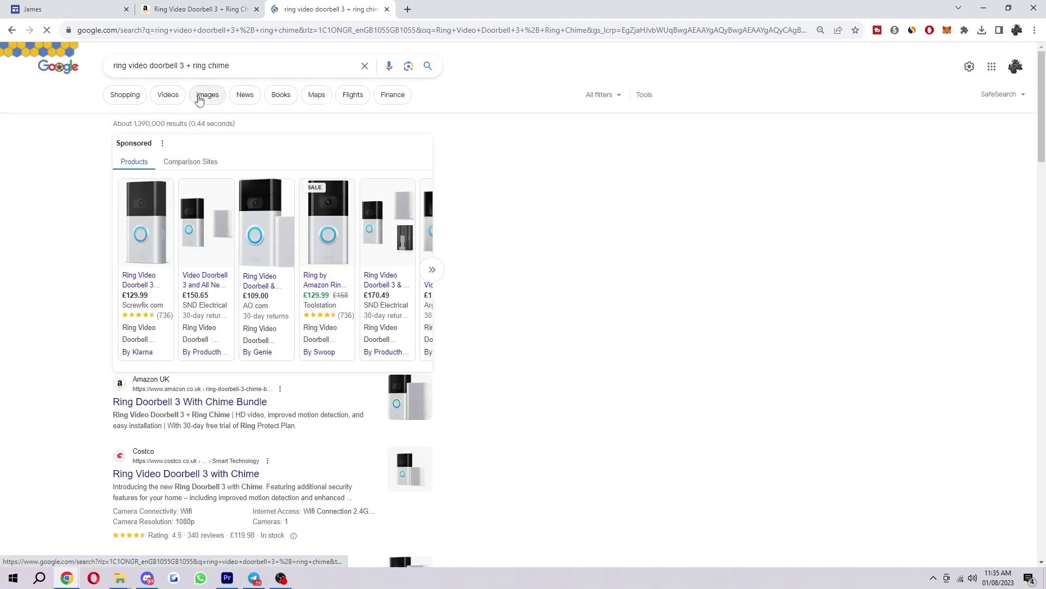
left_click(200, 99)
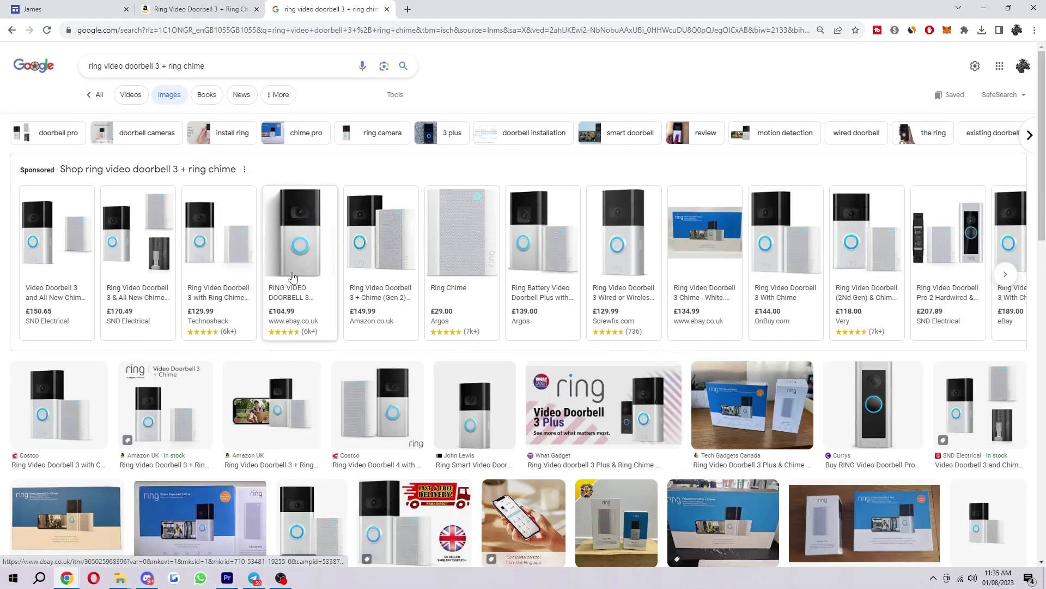
- Save the Costco image of the doorbell with chime to the computer and return to the Google Sites editor
scroll(294, 275, "down", 2)
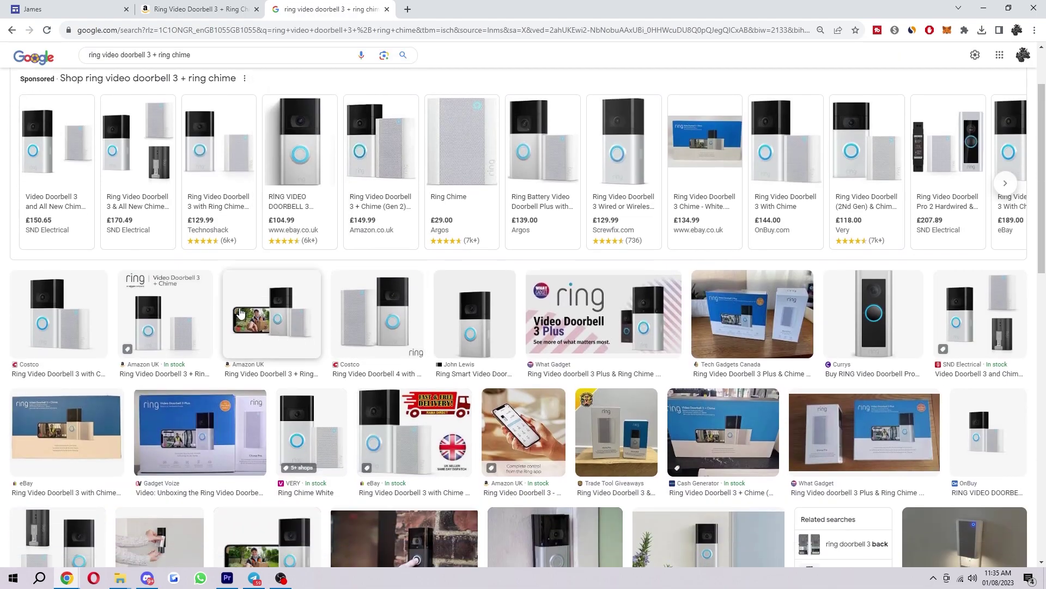
left_click(61, 307)
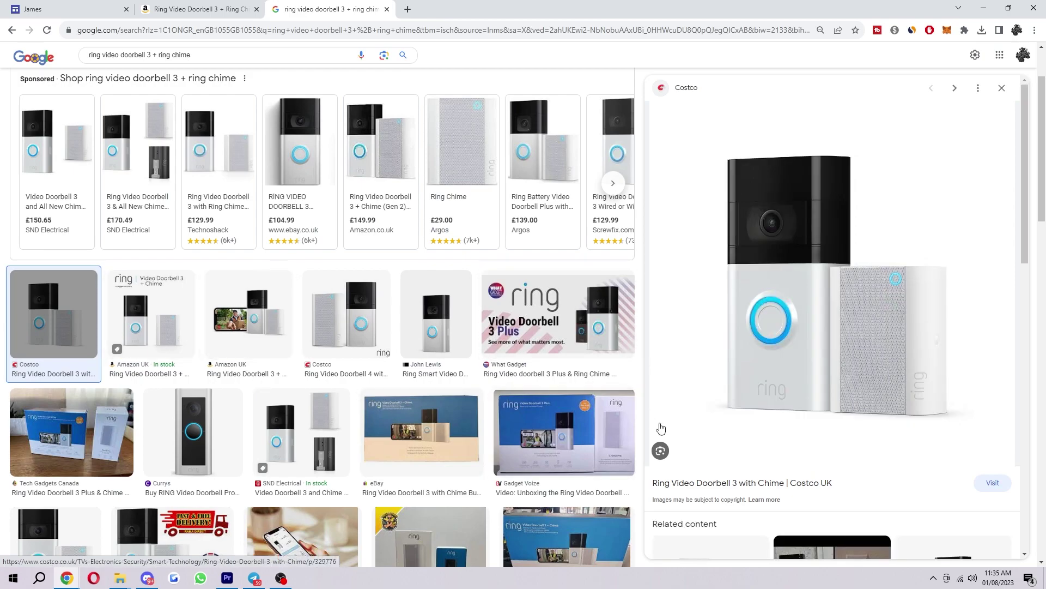
right_click(817, 369)
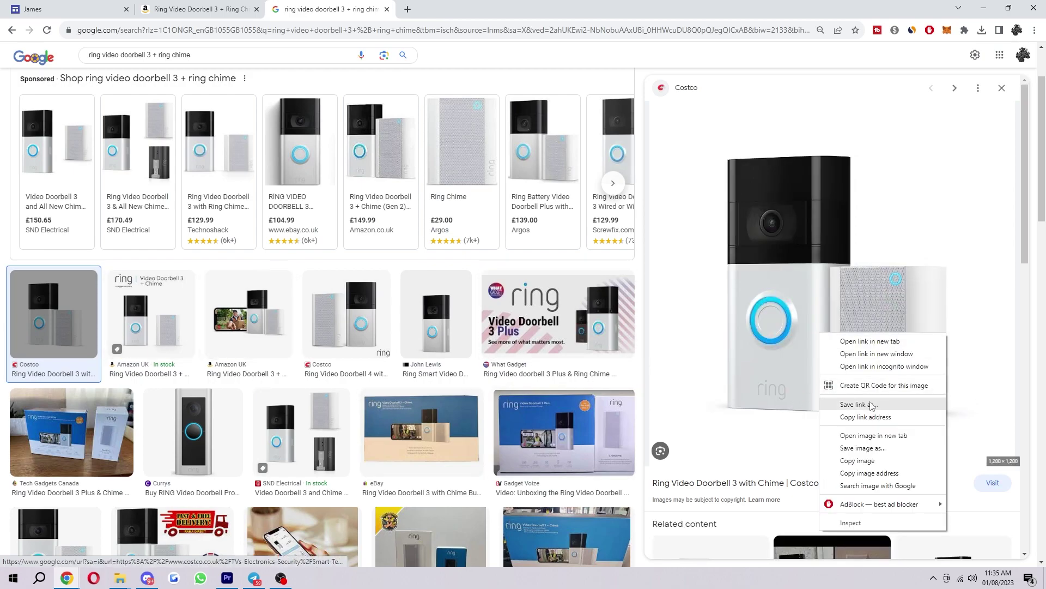
left_click(875, 448)
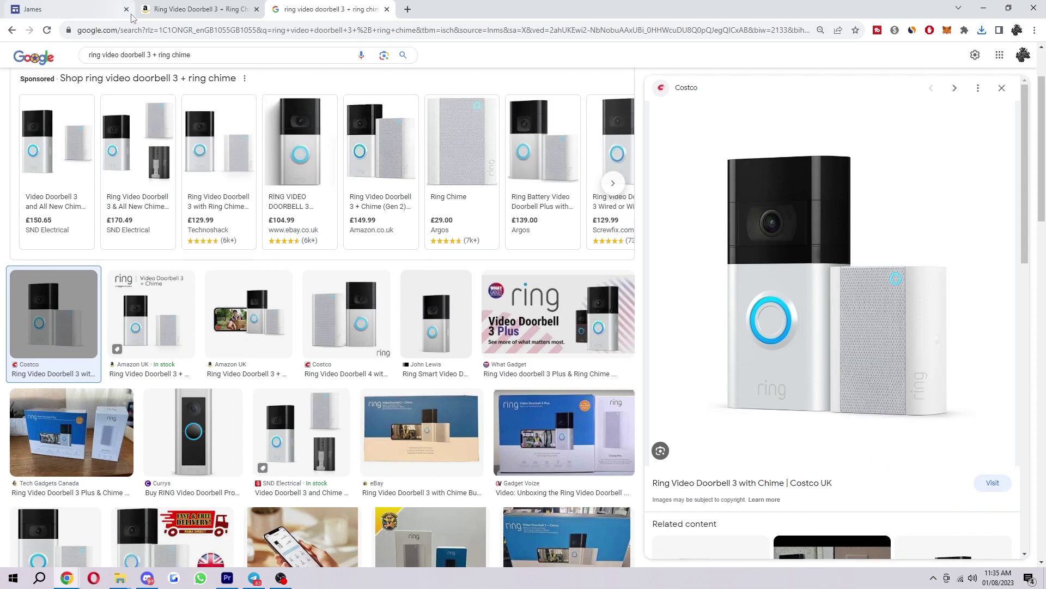
left_click(76, 9)
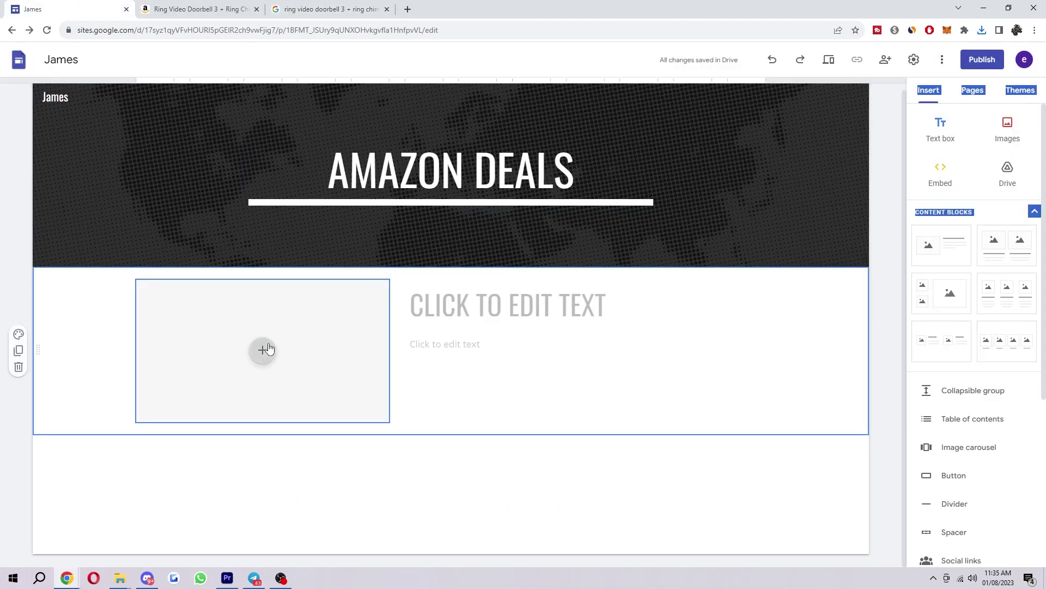
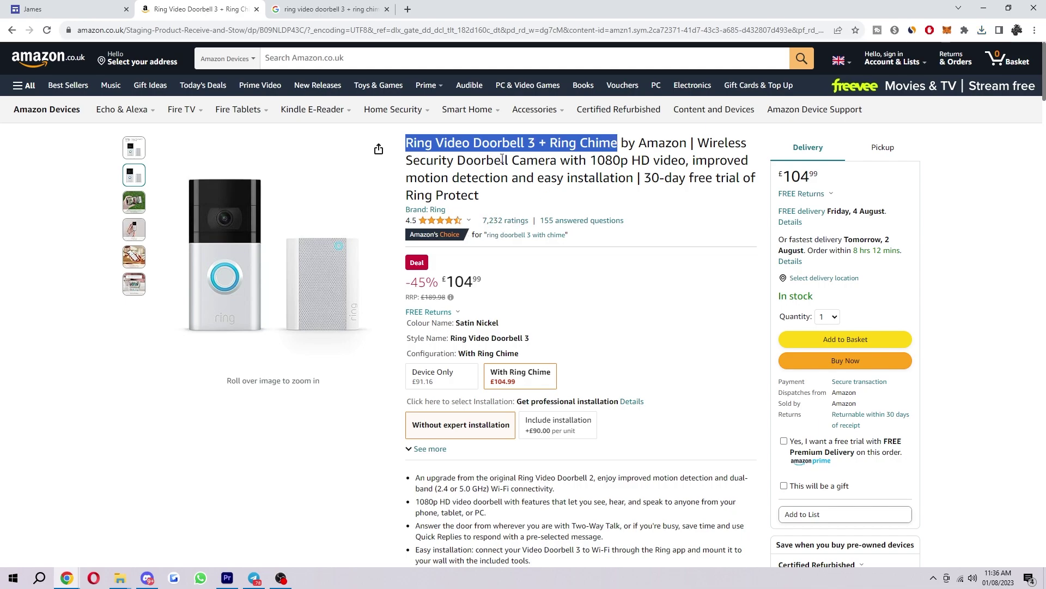
- Copy "Ring Video Doorbell 3 + Ring Chime" from the Amazon page and paste it as the heading beside the product image
right_click(531, 143)
left_click(550, 152)
left_click(55, 9)
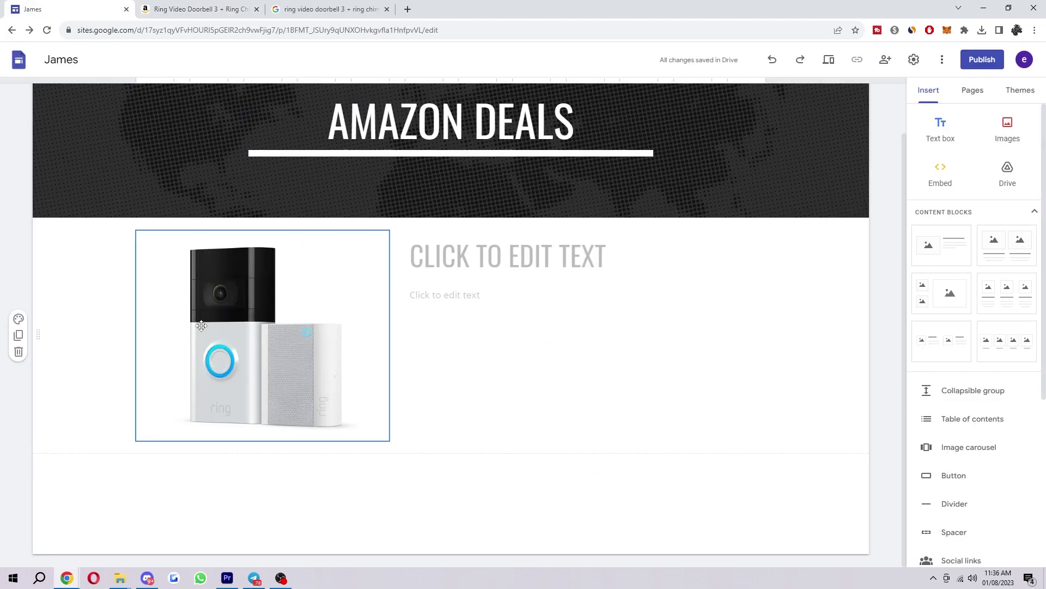
left_click(524, 264)
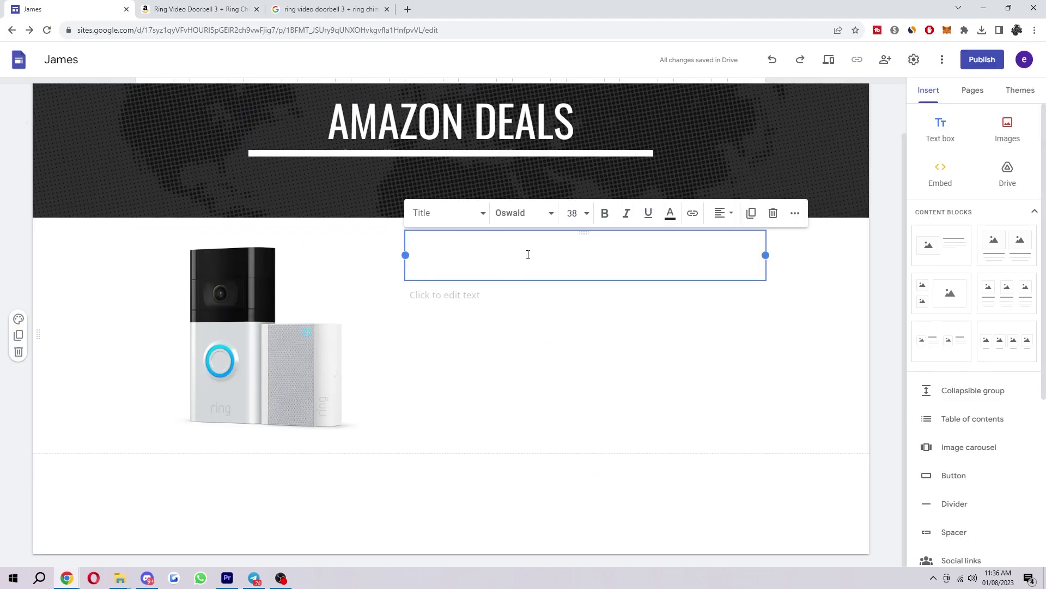
right_click(528, 254)
left_click(554, 338)
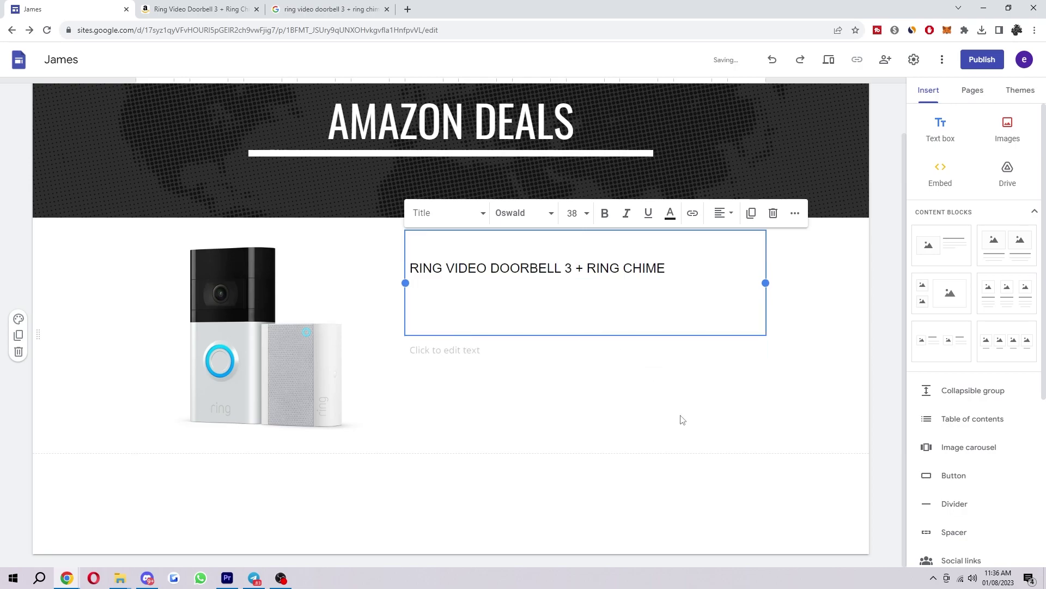
- Set the font of the pasted product heading to Oswald Normal
left_click_drag(656, 287, 408, 267)
left_click(549, 217)
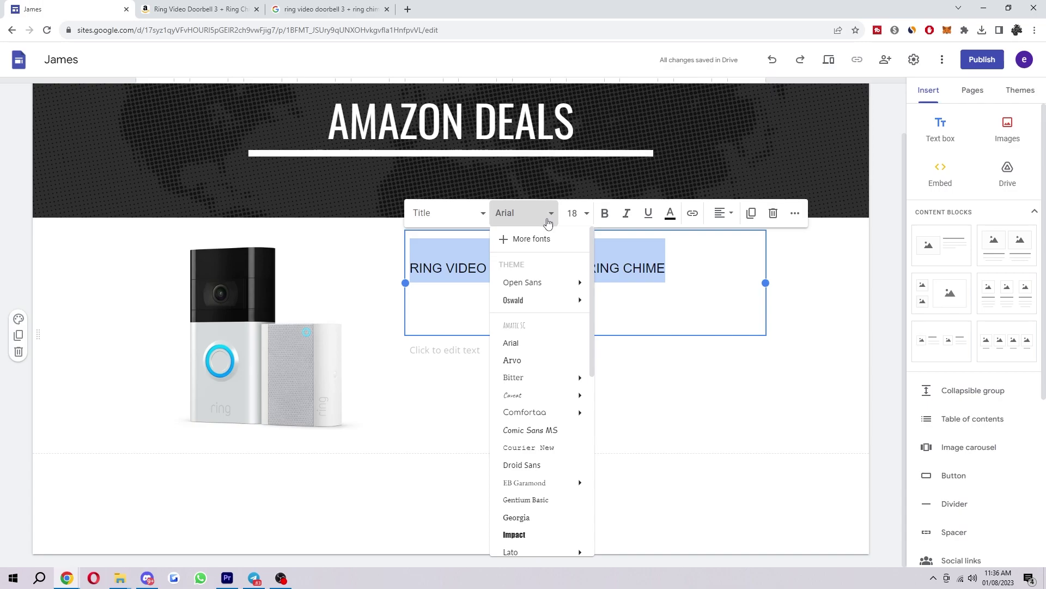
mouse_move(563, 300)
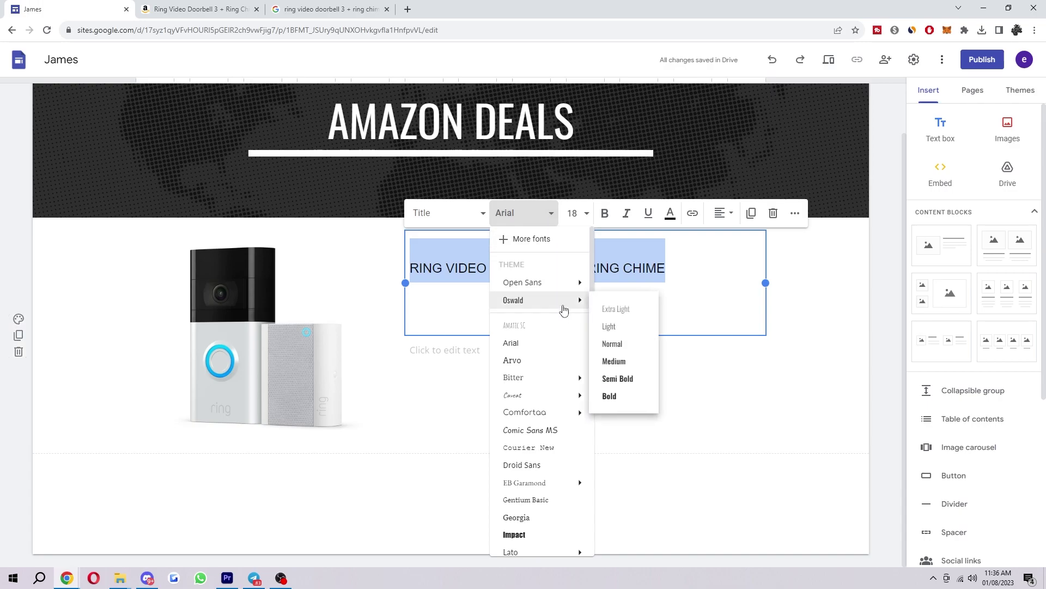
left_click(632, 346)
- Find Montserrat among the additional fonts by searching "mont" and apply it to the product heading
left_click(540, 214)
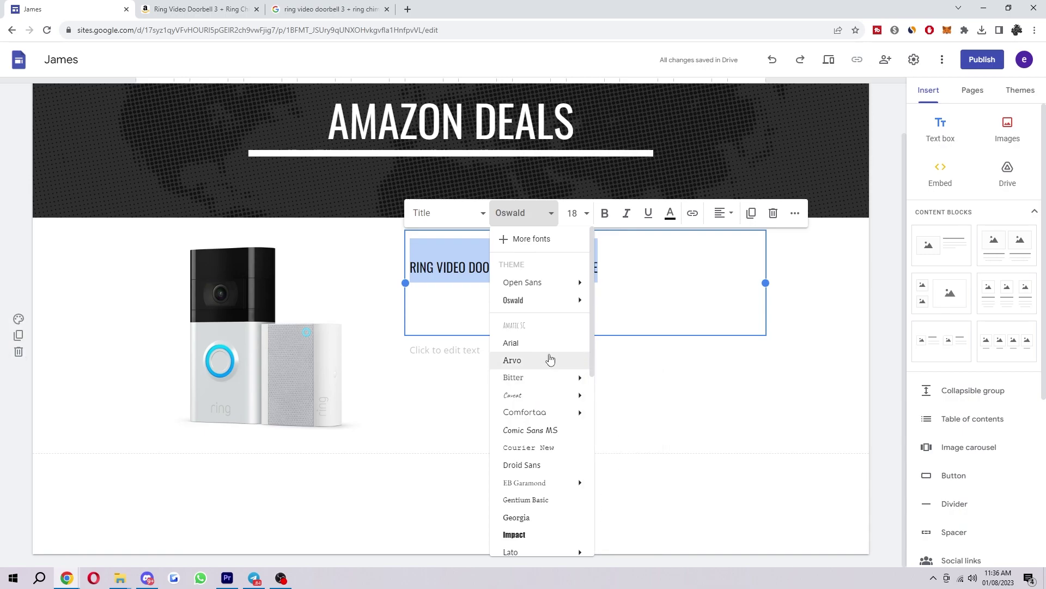
scroll(551, 381, "down", 3)
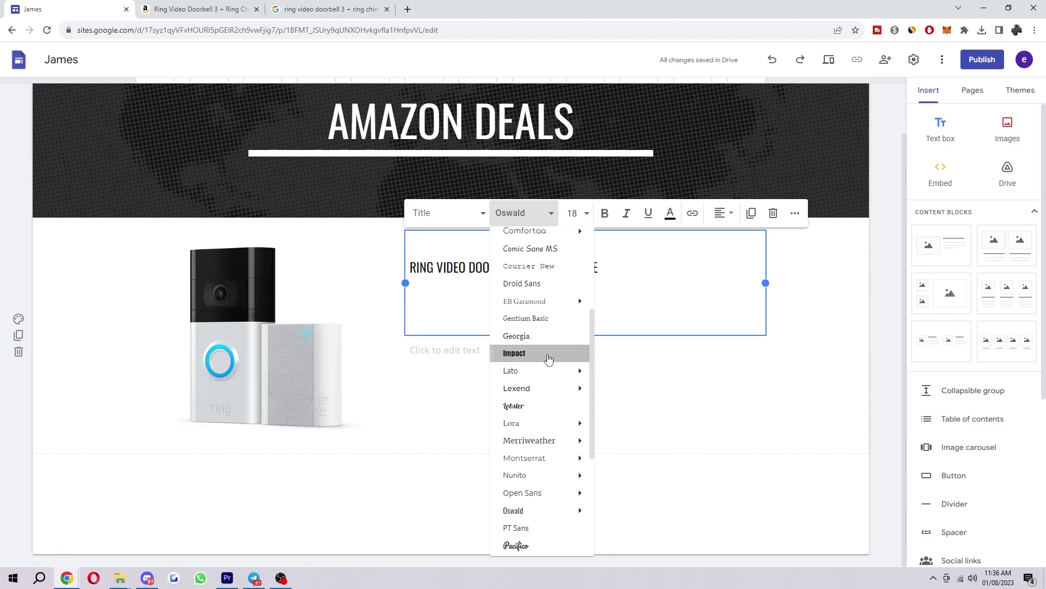
left_click(548, 358)
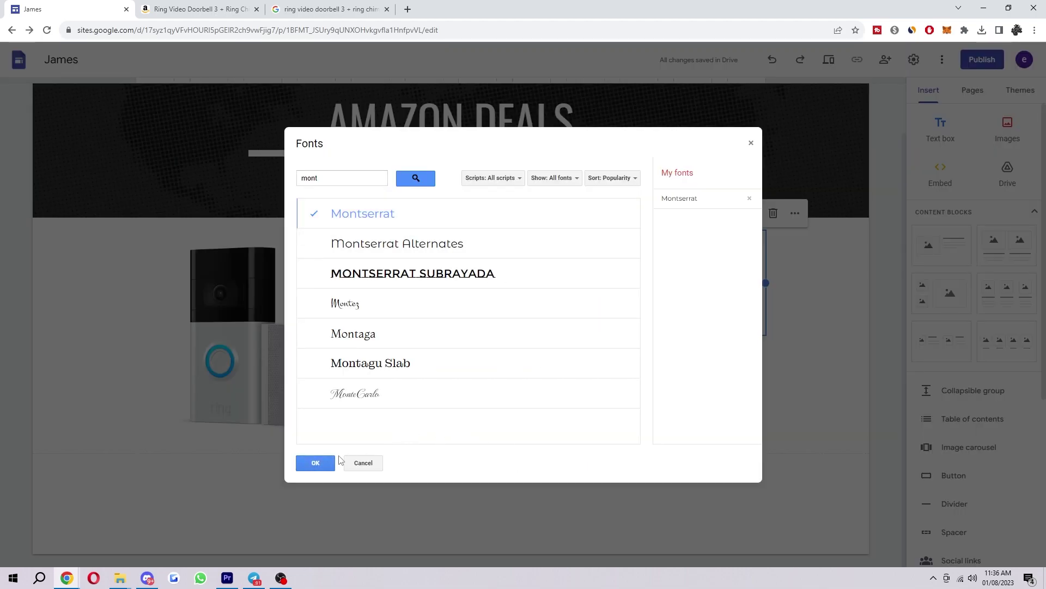
left_click(315, 462)
left_click(834, 408)
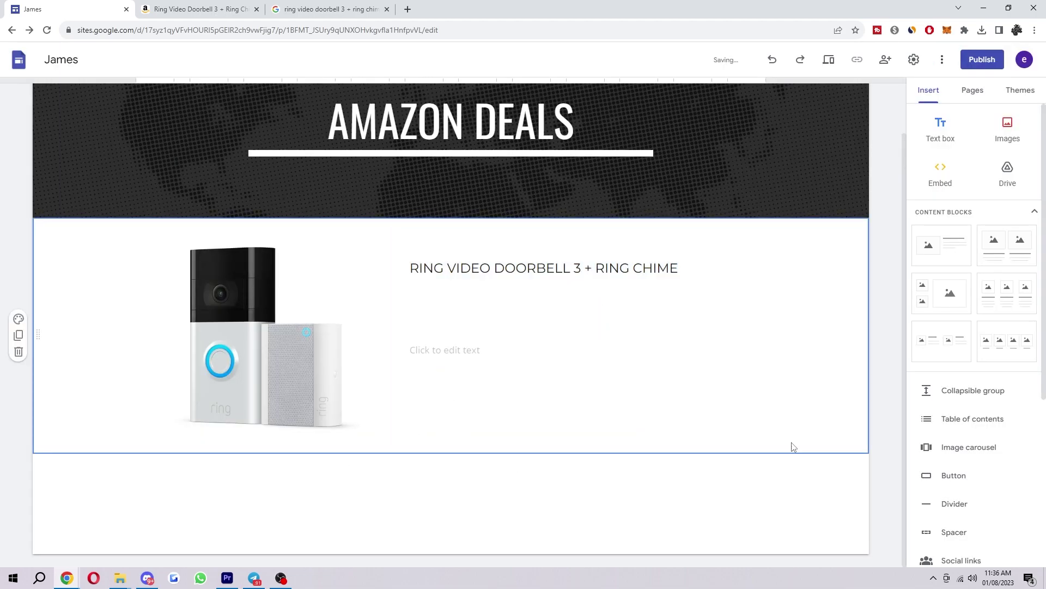
- Make the product heading bold at font size 24 and try to widen its text box
left_click(561, 265)
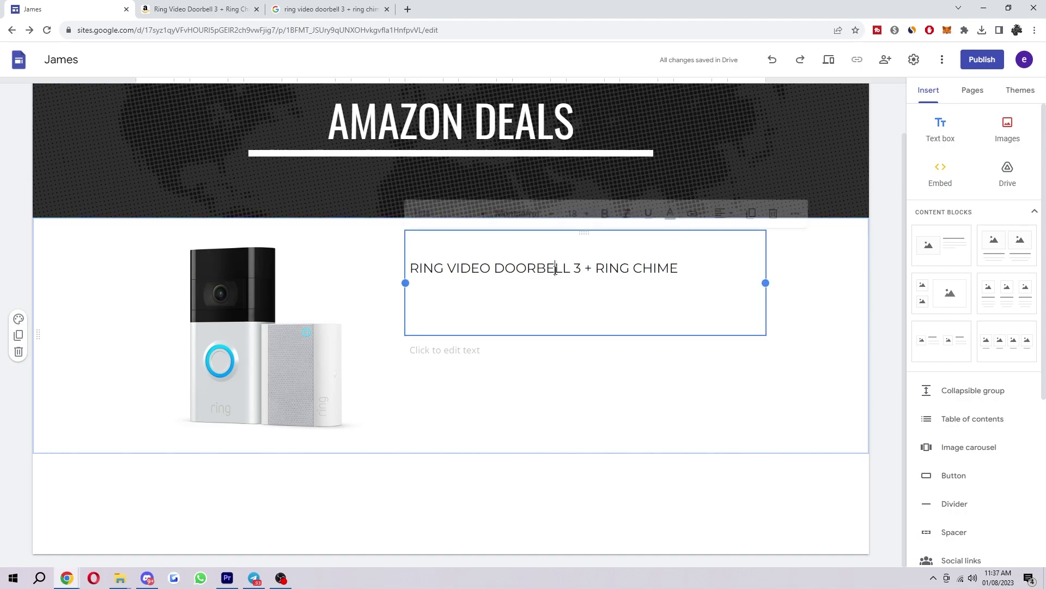
left_click_drag(701, 273, 406, 271)
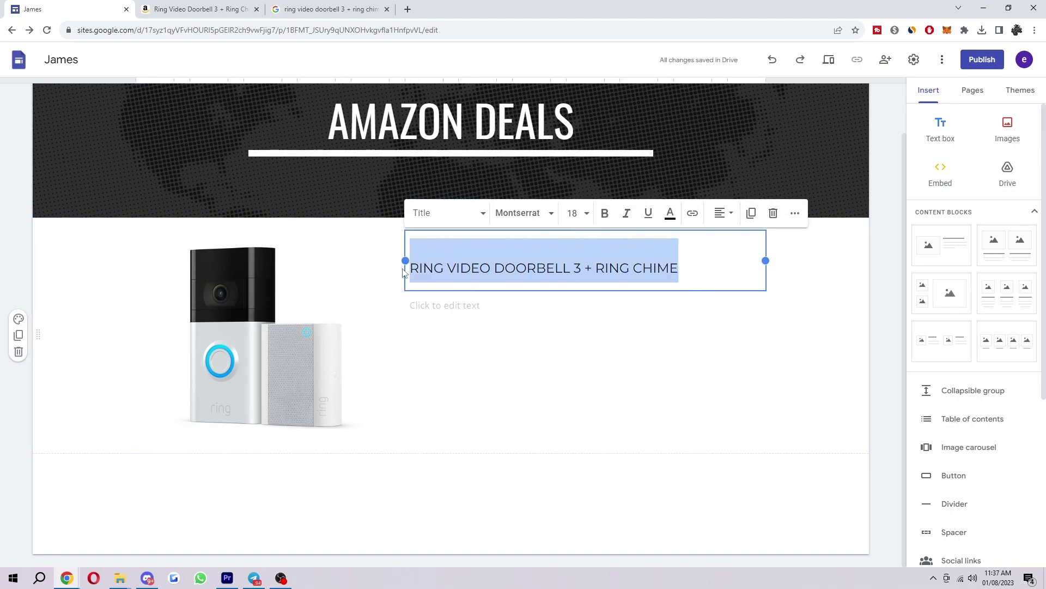
left_click(605, 214)
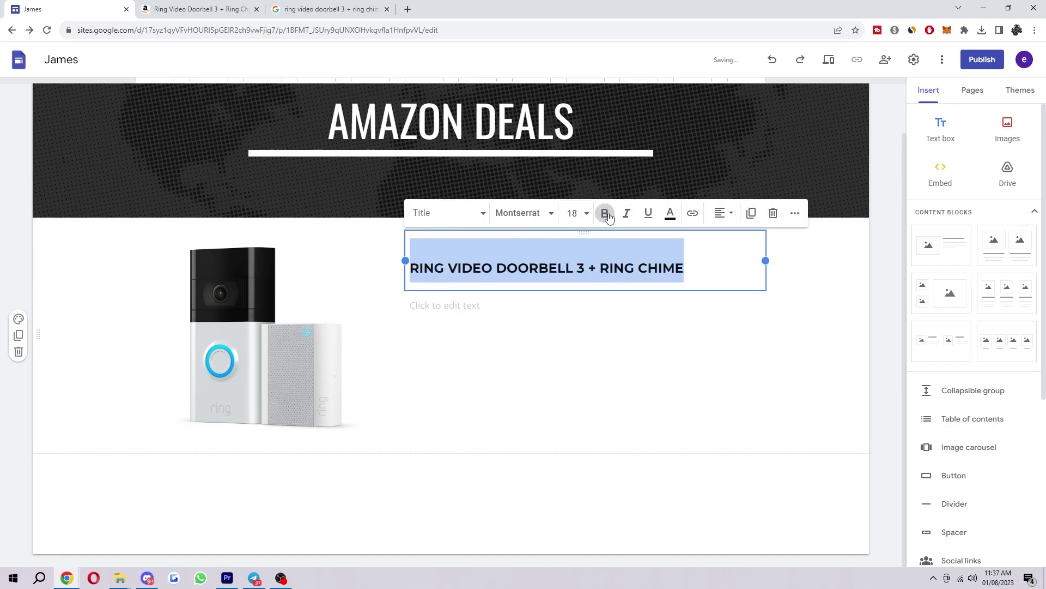
left_click(574, 213)
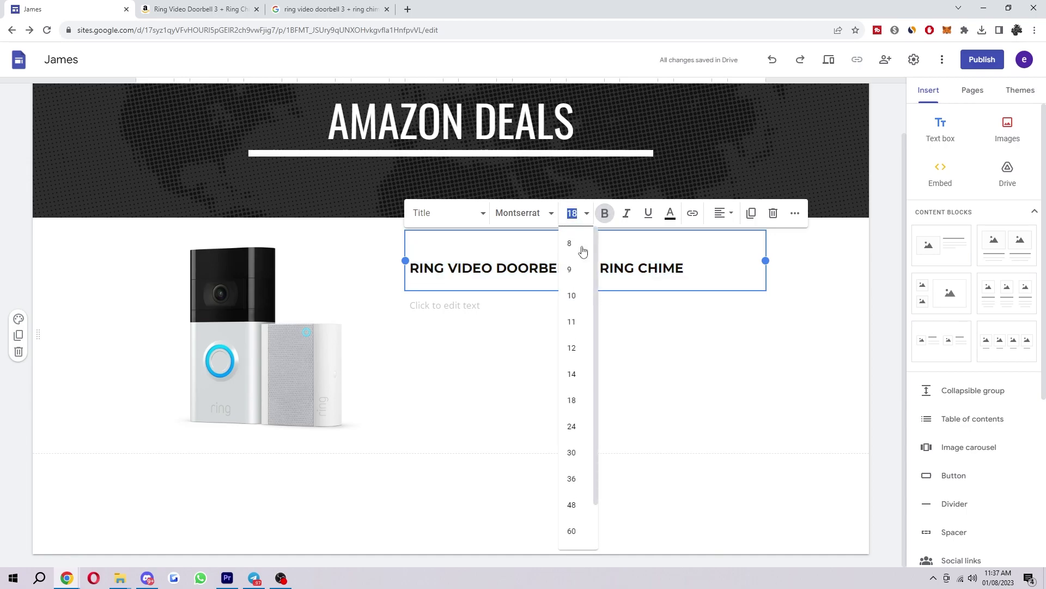
left_click(572, 425)
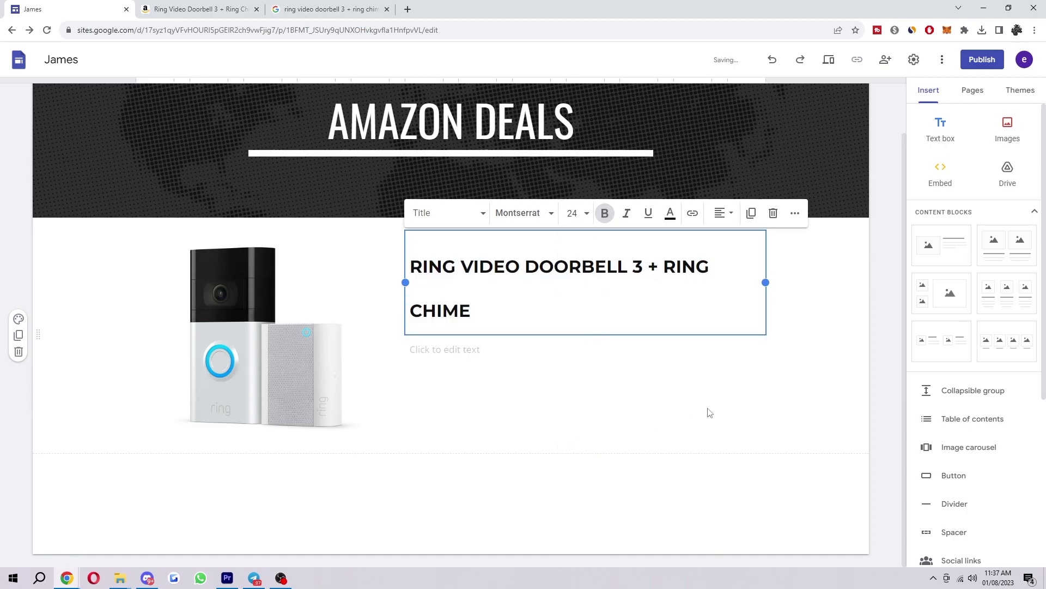
left_click_drag(767, 284, 801, 295)
left_click(789, 296)
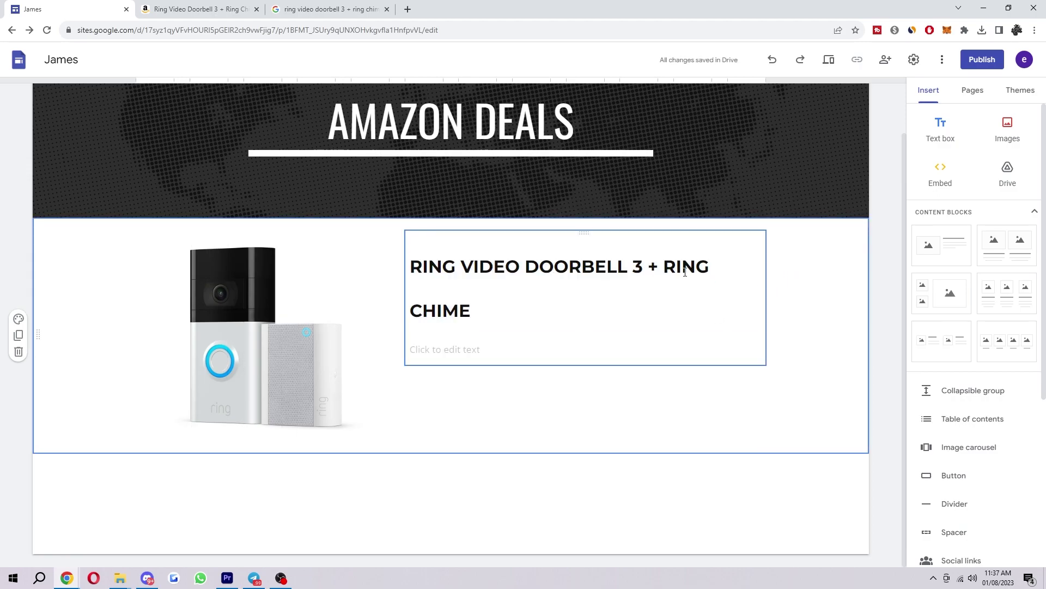
- Reduce the product heading's font size to 18 so it fits on one line
left_click(685, 272)
left_click_drag(767, 283, 874, 282)
left_click(787, 313)
triple_click(721, 283)
key("ctrl+shift+comma")
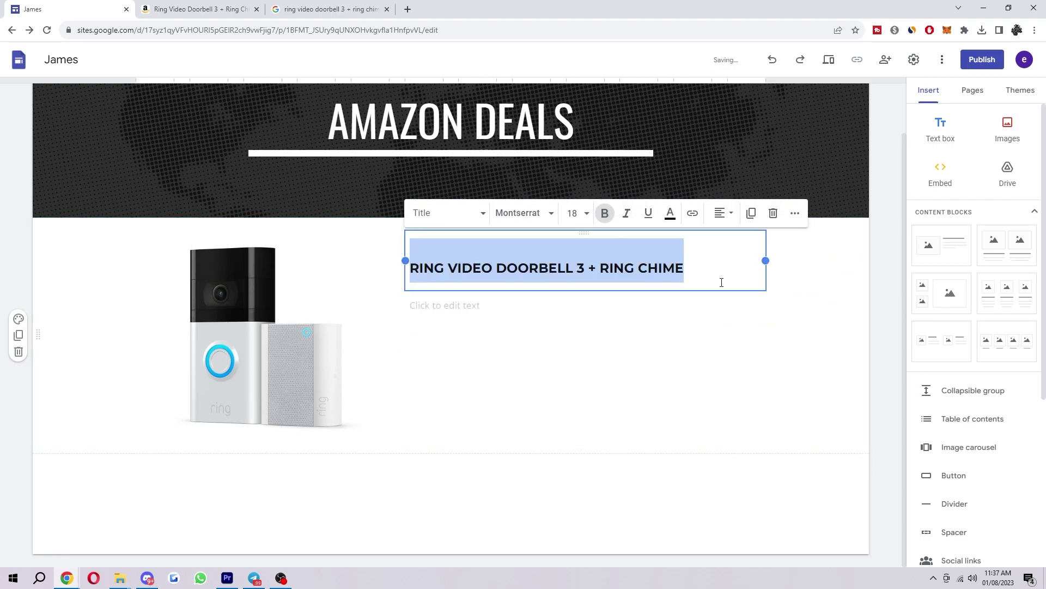
left_click(706, 270)
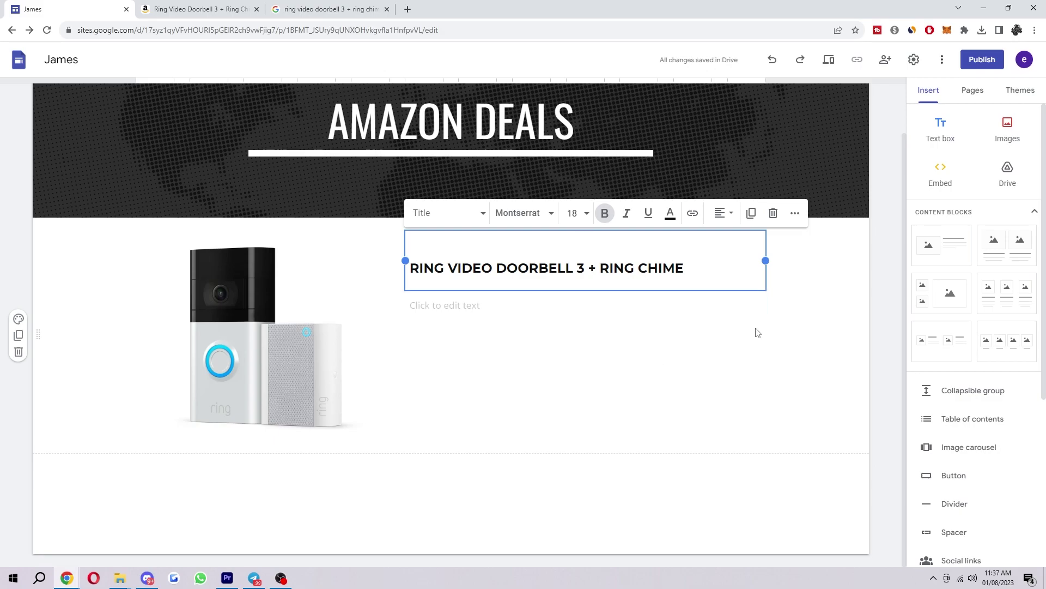
left_click(768, 410)
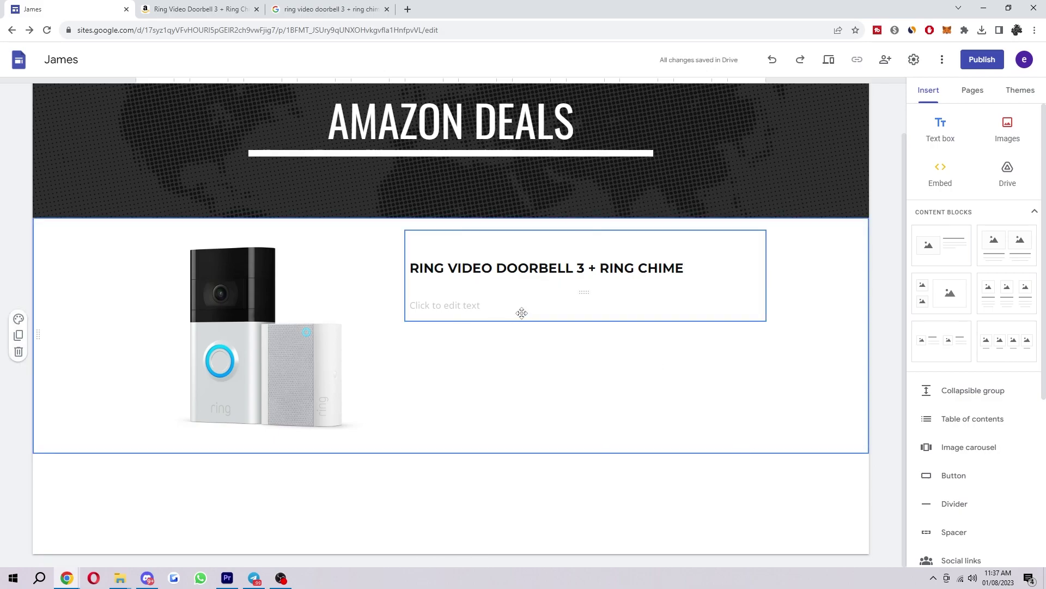
- Activate the empty text field under the product heading and select the full list of feature bullets on the Amazon product page
left_click(443, 305)
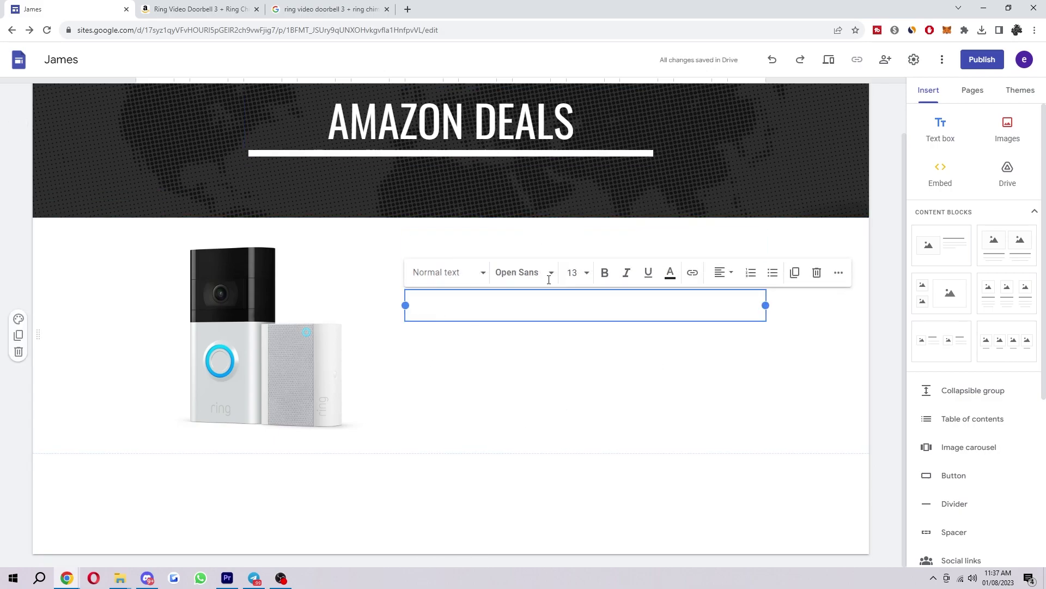
left_click(218, 9)
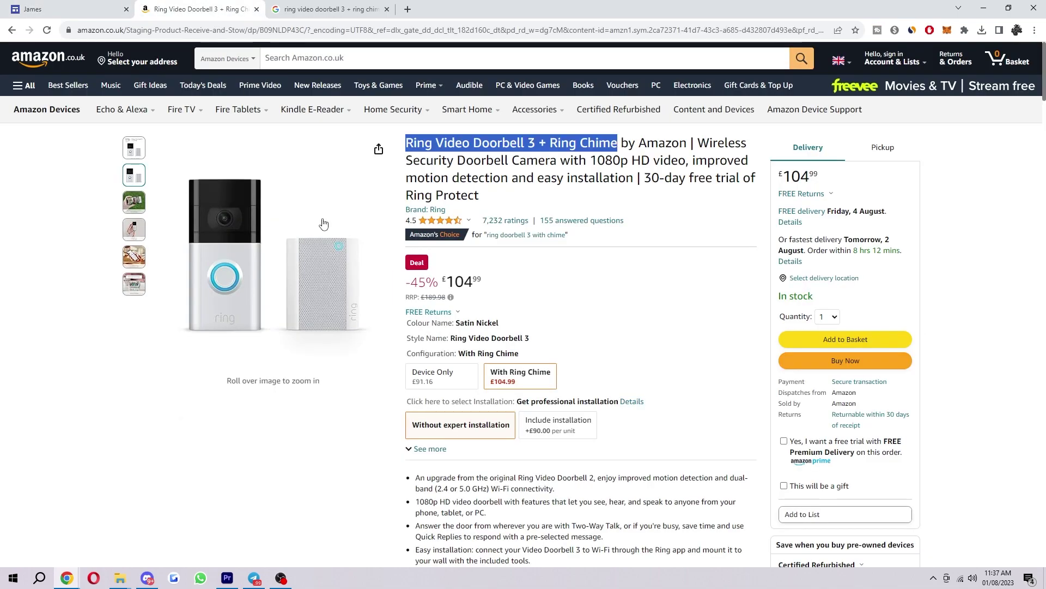
scroll(681, 445, "down", 6)
scroll(661, 516, "up", 2)
left_click(429, 268)
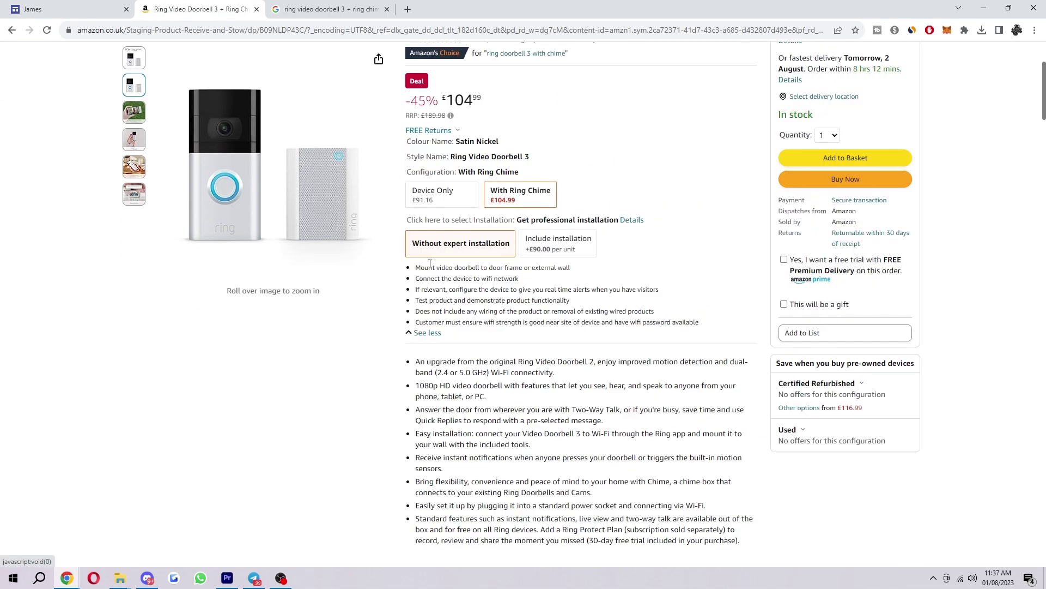
scroll(531, 476, "down", 2)
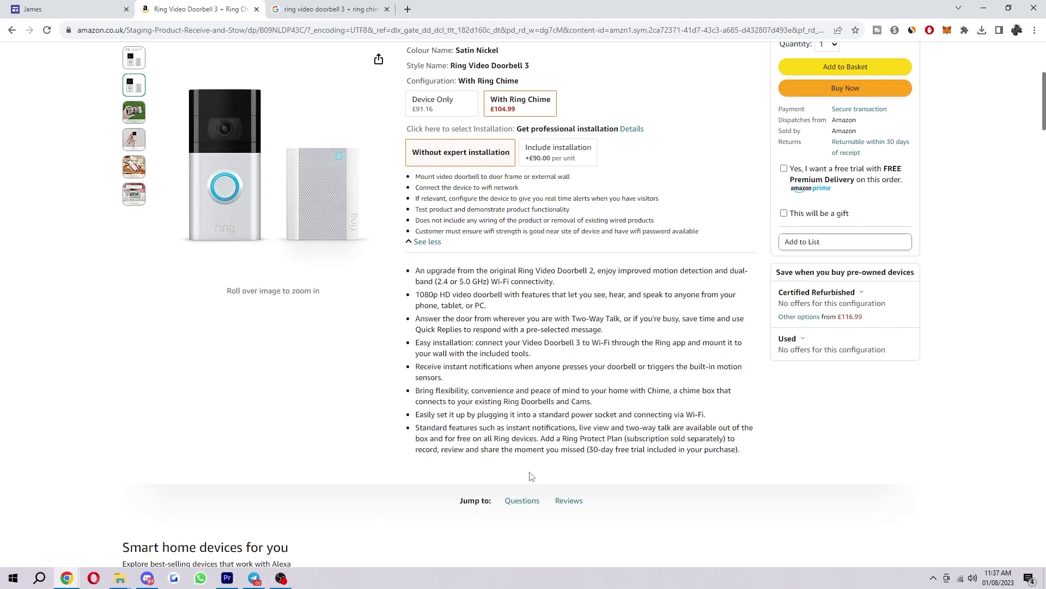
left_click_drag(751, 453, 418, 272)
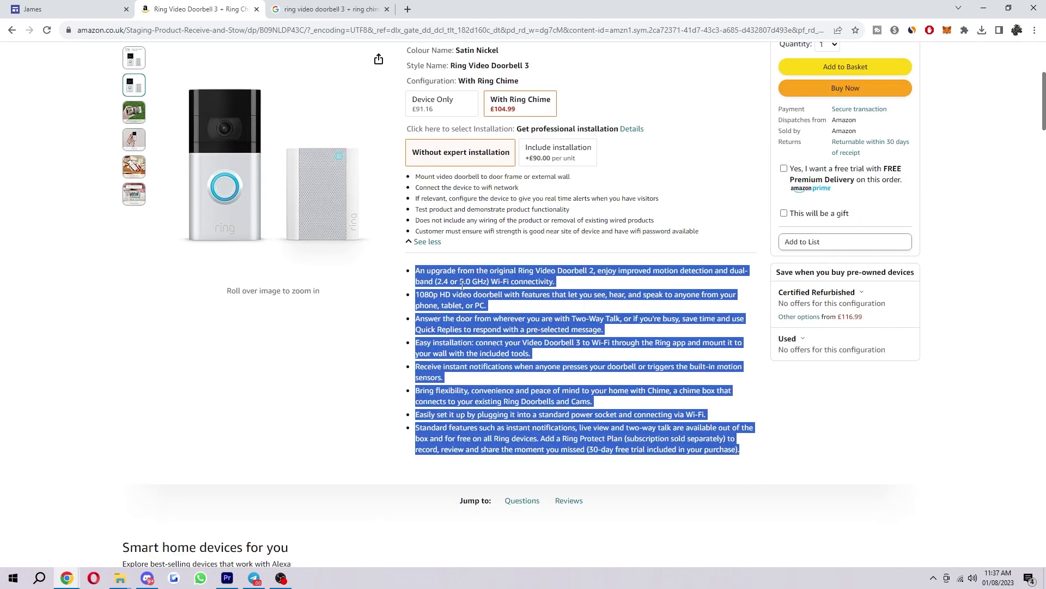
- Paste the Amazon feature bullets into the text field under the product heading in the site and review the section
key("ctrl+Page_Up")
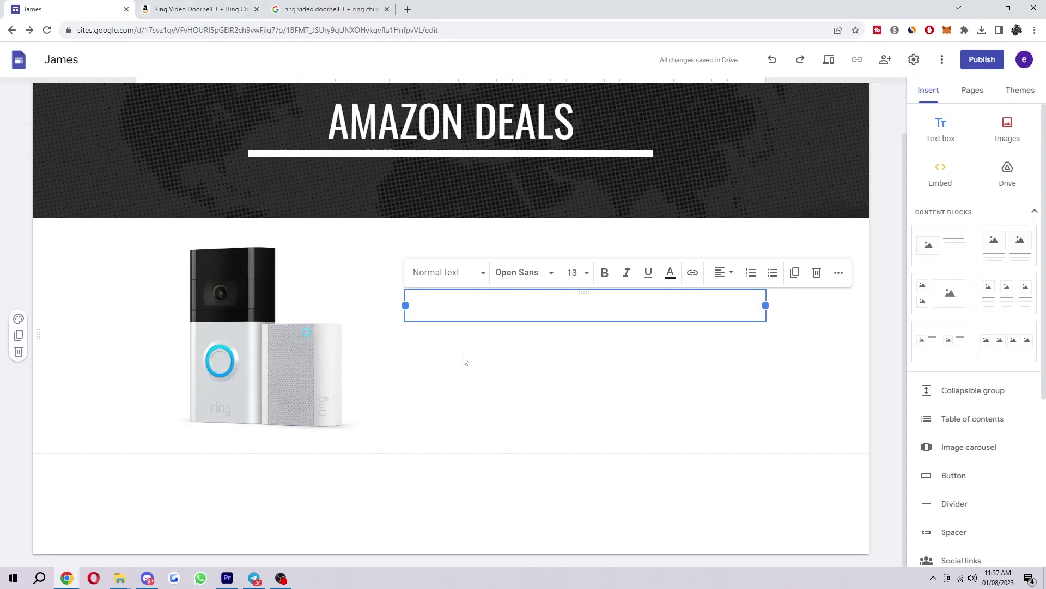
type("An upgrade from the original Ring Video Doorbell 2, enjoy improved motion detection and dual-band (2.4 or 5.0 GHz) Wi-Fi connectivity. 1080p HD video doorbell with features that let you see, hear, and speak to anyone from your phone, tablet, or PC. Answer the door from wherever you are with Two-Way Talk, or if you're busy, save time and use Quick Replies to respond with a pre-selected message. Easy installation: connect your Video Doorbell 3 to Wi-Fi through the Ring app and mount it to your wall with the included tools. Receive instant notifications when anyone presses your doorbell or triggers the built-in motion sensors. Bring flexibility, convenience and peace of mind to your home with Chime, a chime box that connects to your existing Ring Doorbells and Cams. Easily set it up by plugging it into a standard power socket and connecting via Wi-Fi. Standard features such as instant notifications, live view and two-way talk are available out of the box and for free on all Ring devices. Add a Ring Protect Plan (subscription sold separately) to record, review and share the moment you missed (30-day free trial included in your purchase).")
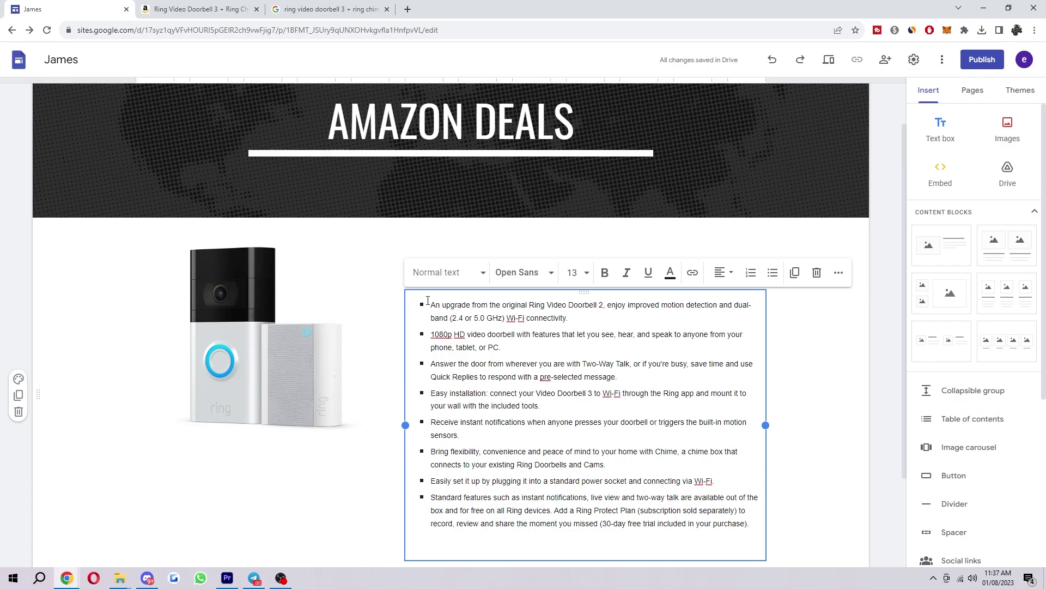
left_click(785, 390)
scroll(788, 457, "down", 2)
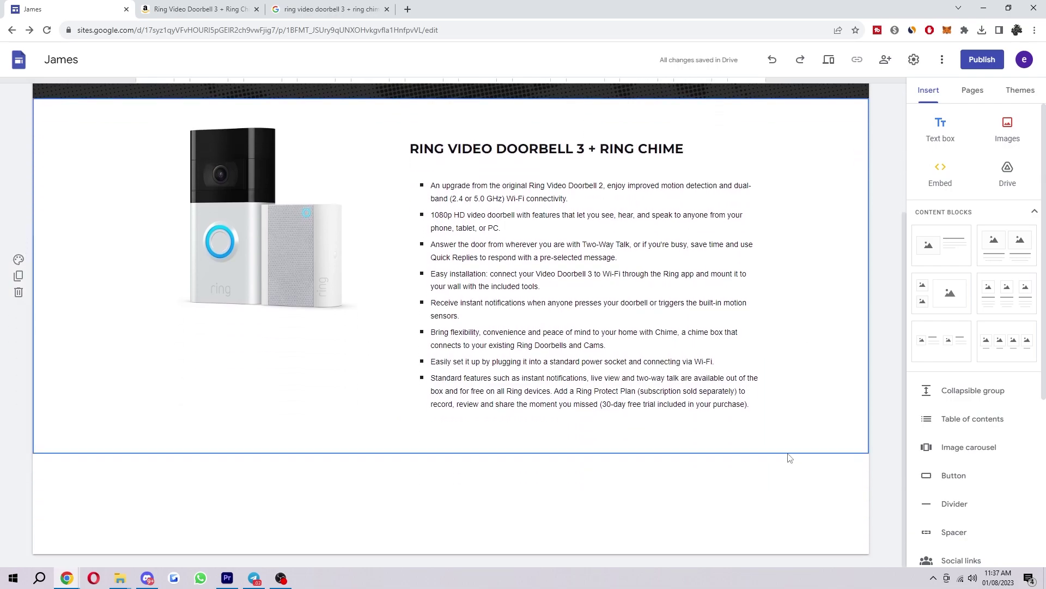
scroll(792, 455, "up", 3)
scroll(791, 456, "down", 3)
scroll(796, 439, "up", 3)
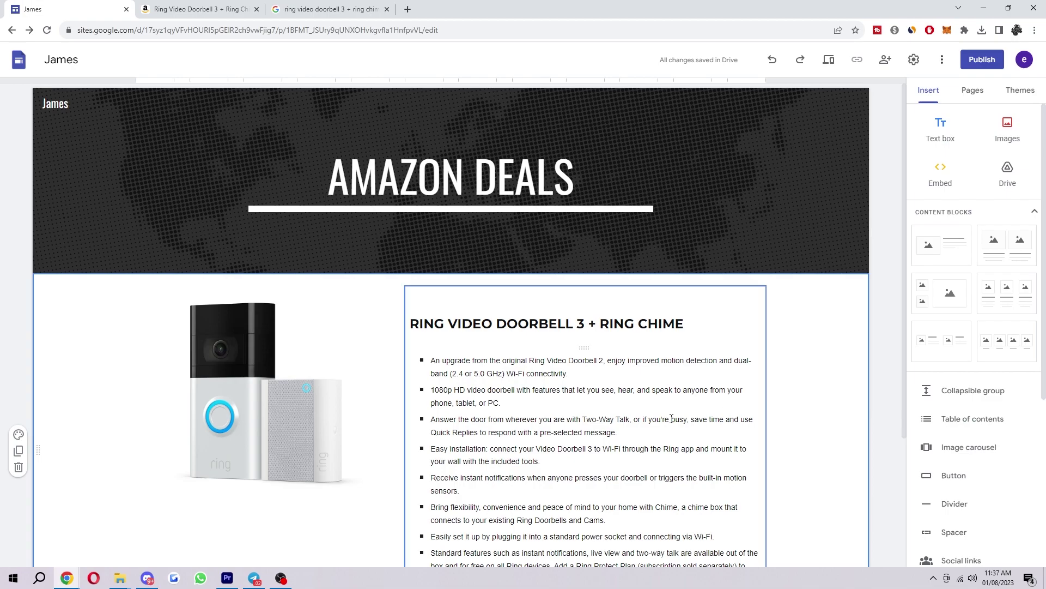
- Link the product image to the Ring Video Doorbell 3 Amazon page by copying that page's address and applying it
left_click(256, 419)
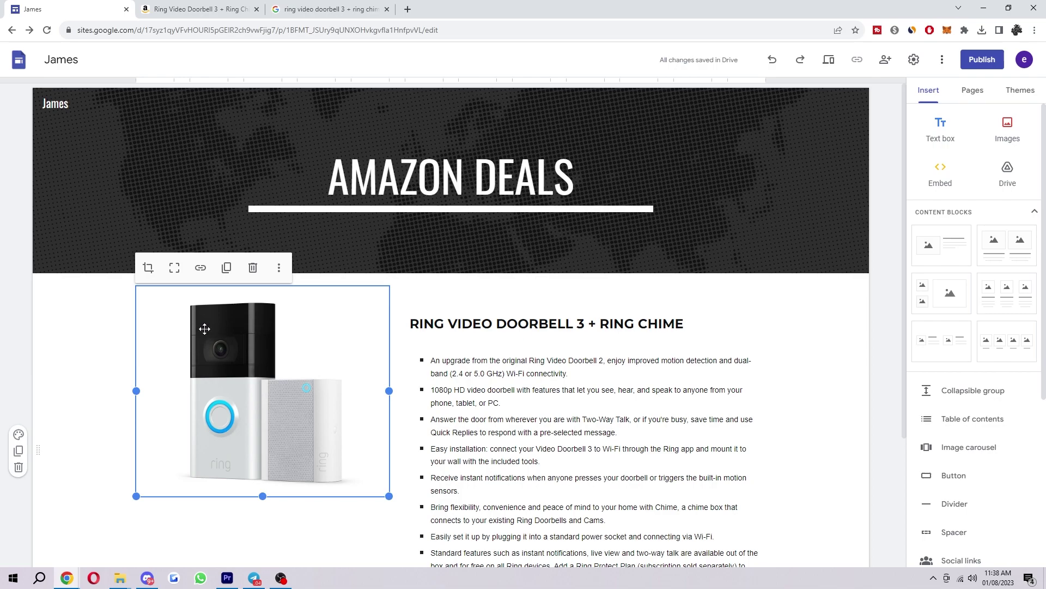
left_click(201, 270)
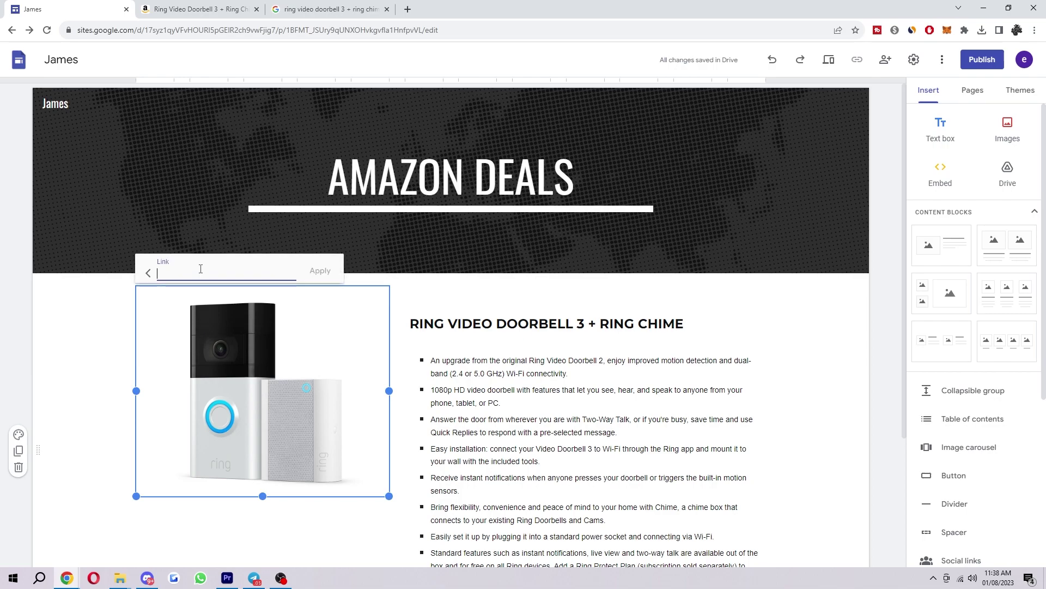
left_click(175, 5)
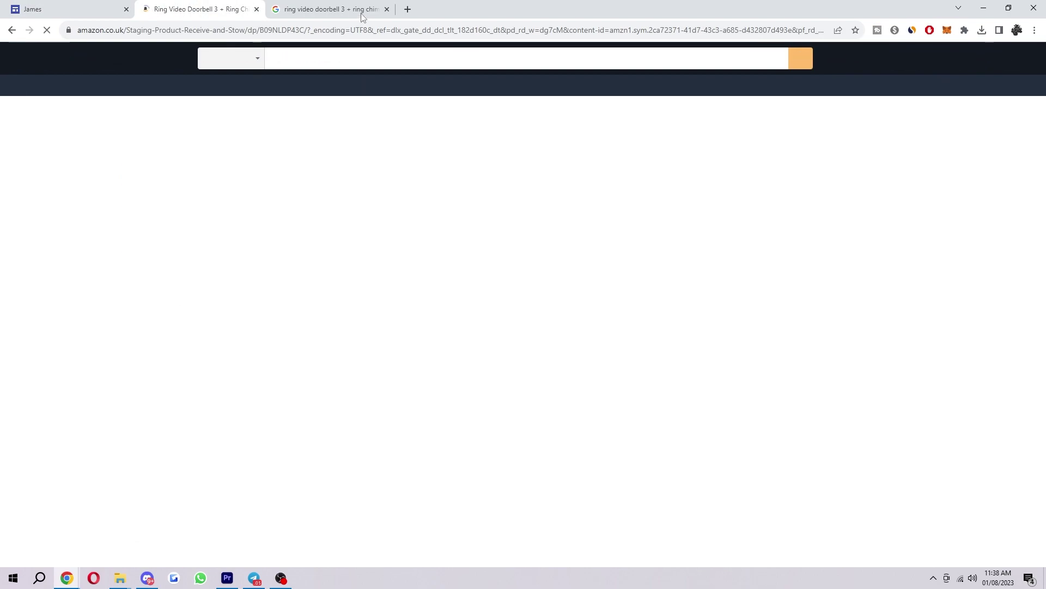
key("ctrl+l")
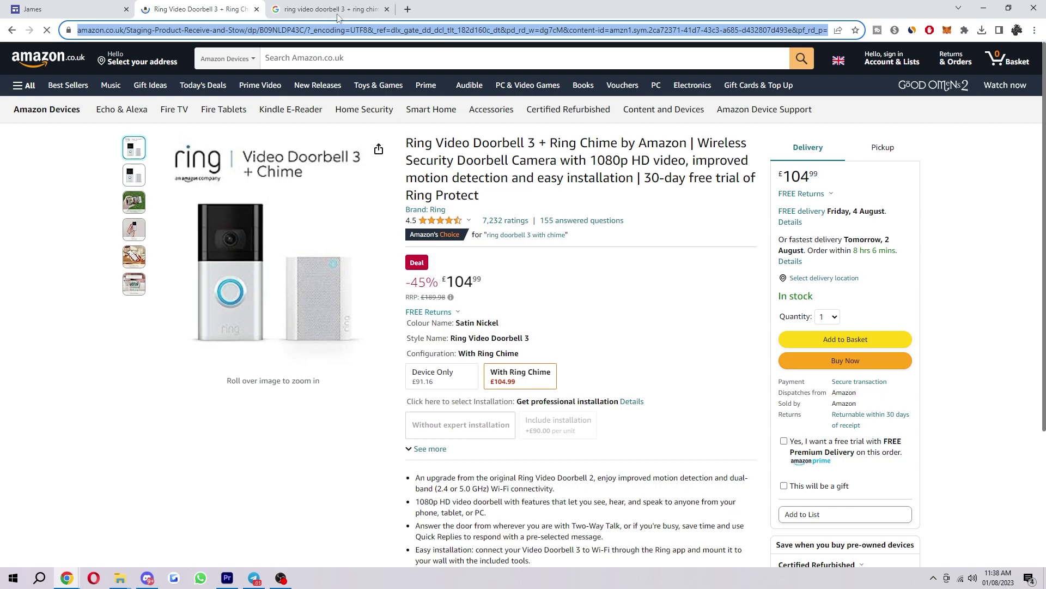
key("ctrl+c")
left_click(66, 9)
key("ctrl+v")
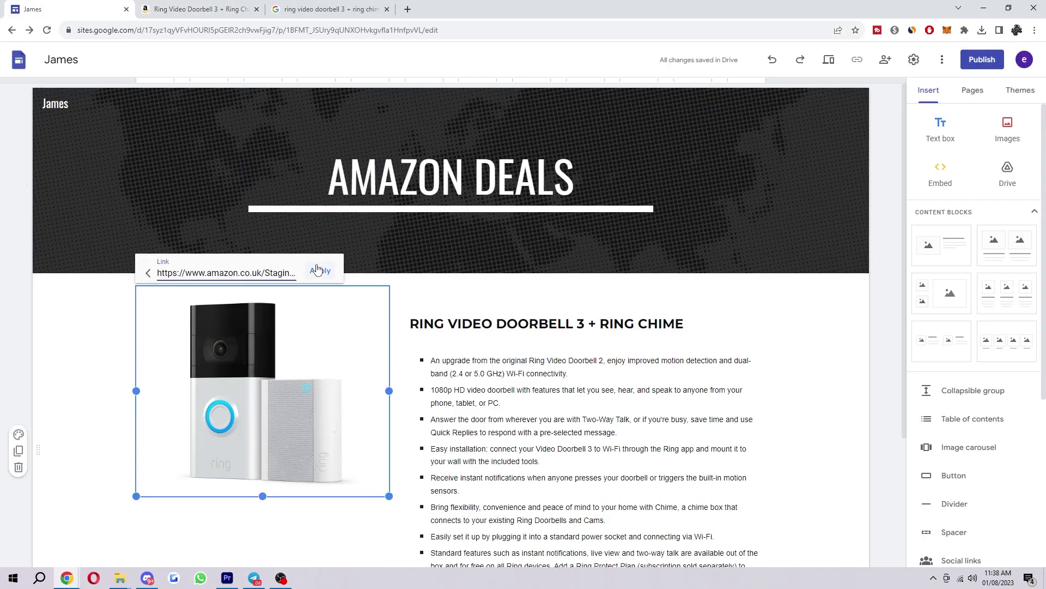
left_click(318, 271)
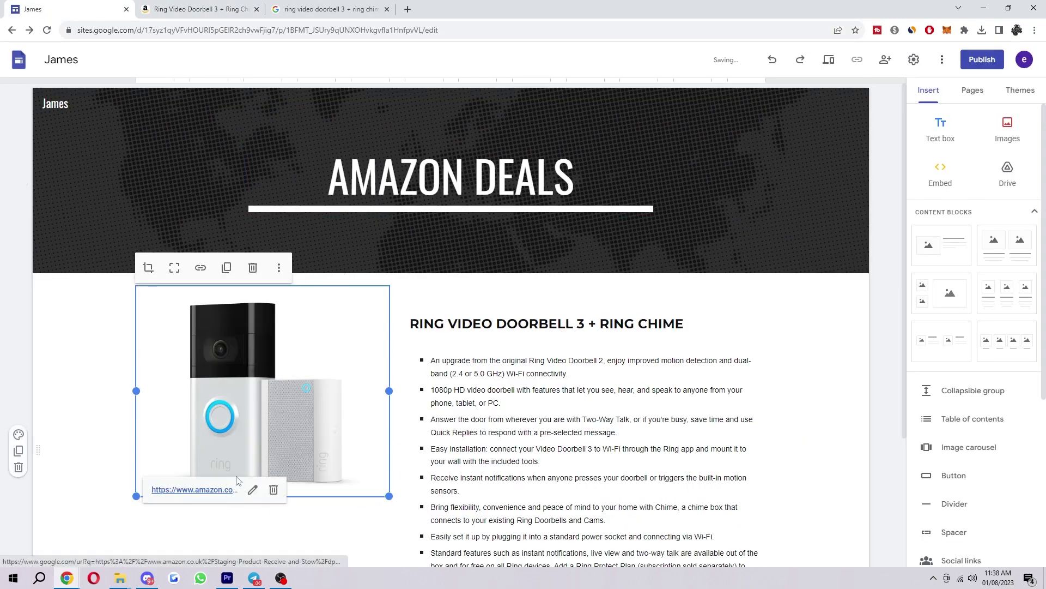
- Test the product image's Amazon link, close the opened page and deselect the image
scroll(222, 369, "down", 3)
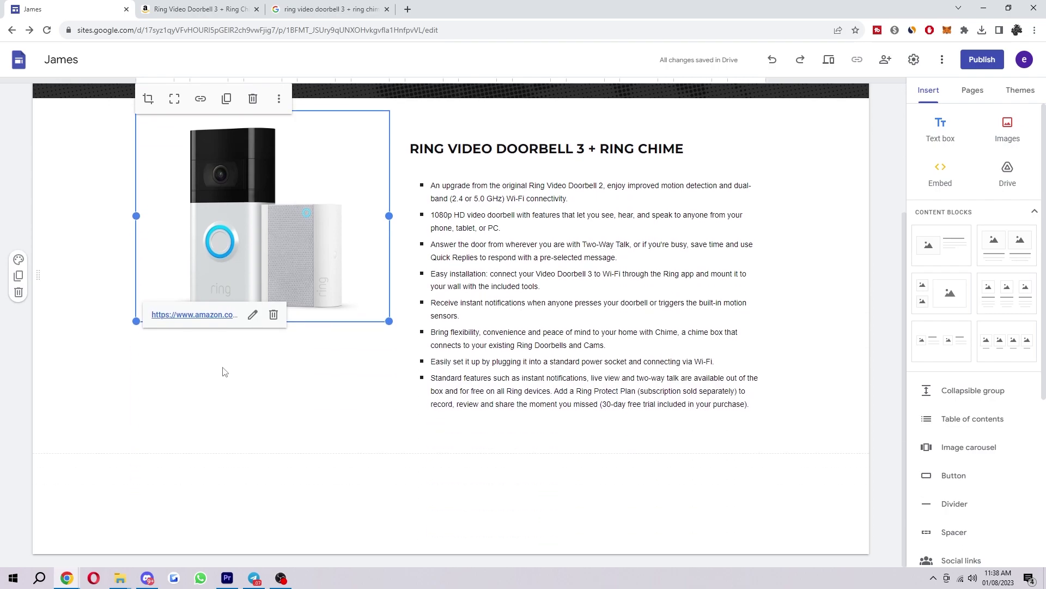
left_click(227, 315)
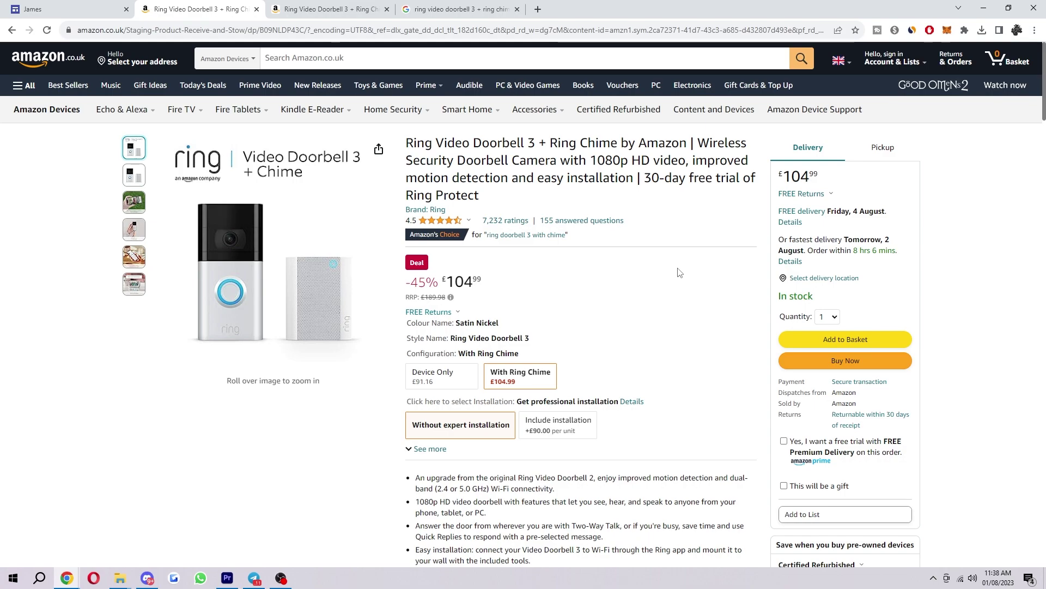
key("ctrl+w")
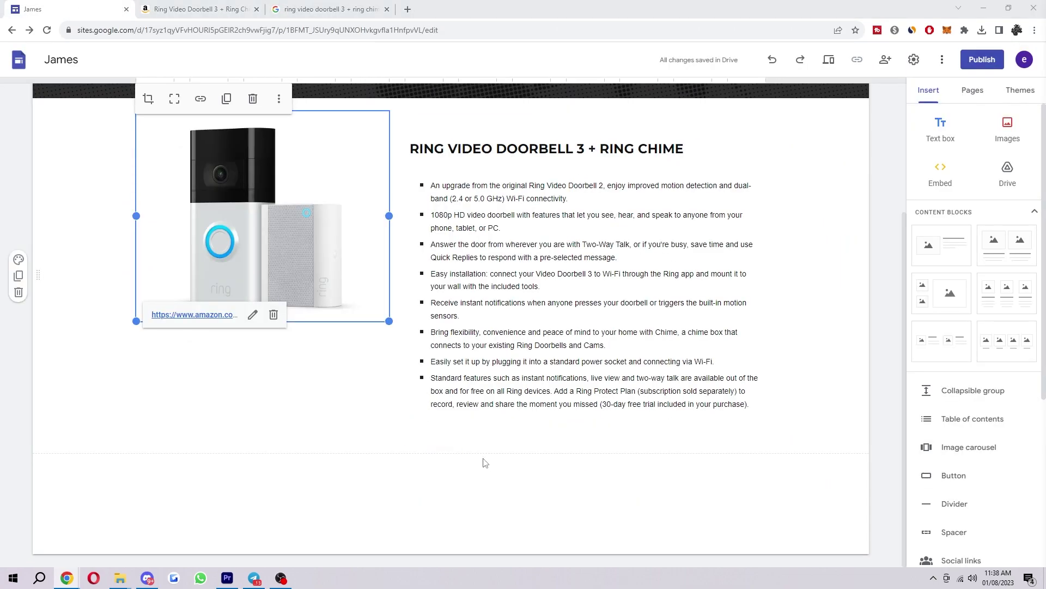
left_click(491, 466)
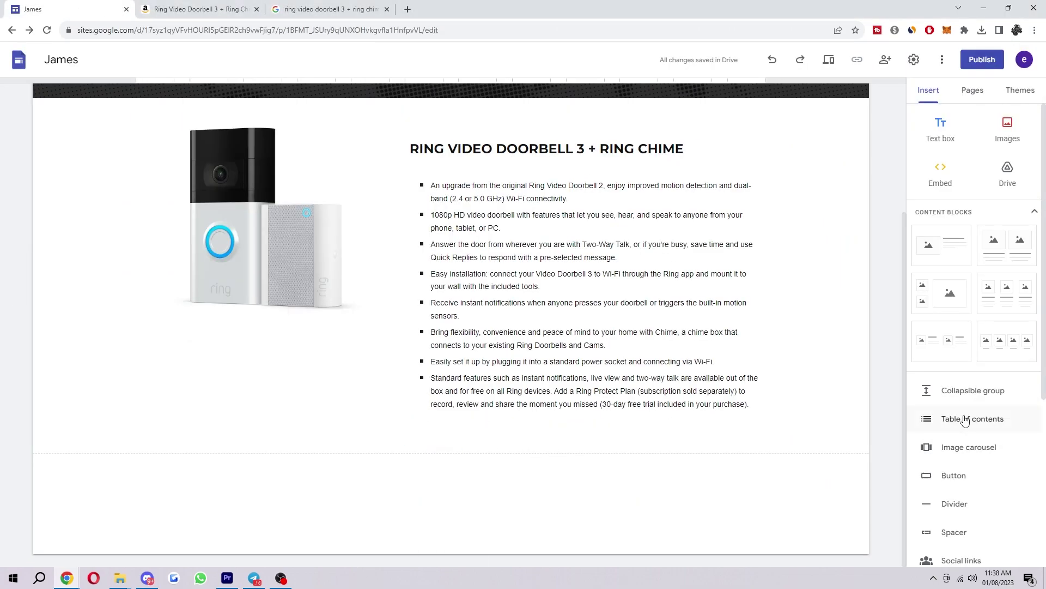
- Insert a button named BUY NOW that links to the copied Amazon product address
scroll(964, 436, "down", 3)
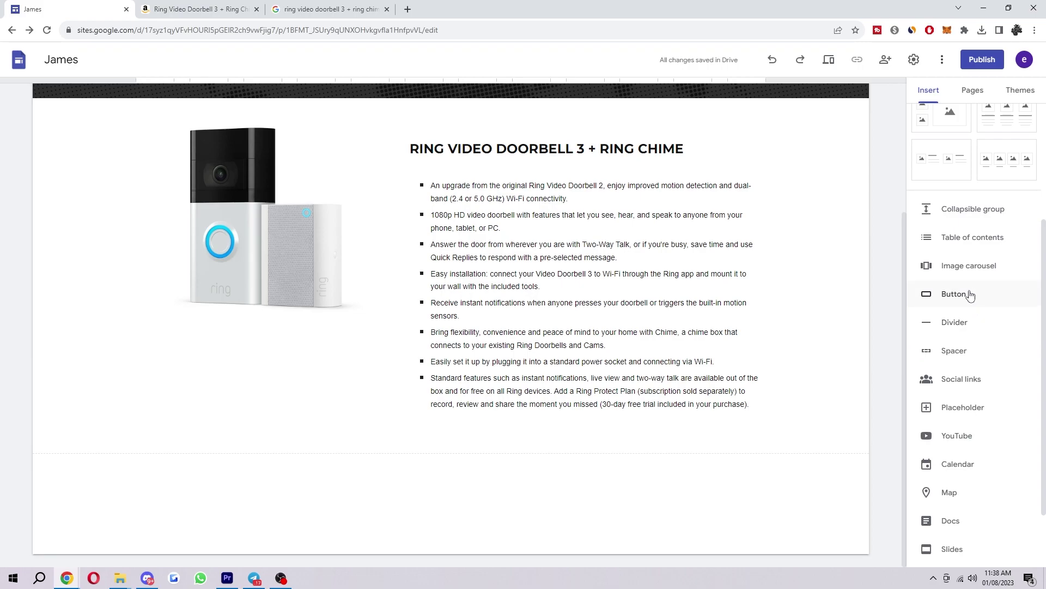
left_click(970, 293)
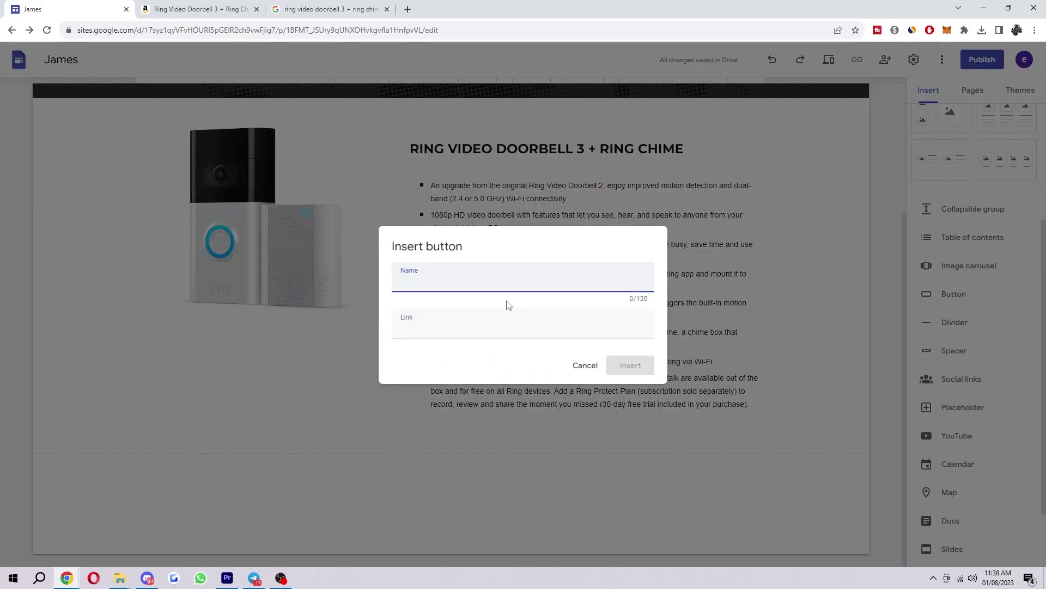
type("BUY NOW")
key("Tab")
key("ctrl+v")
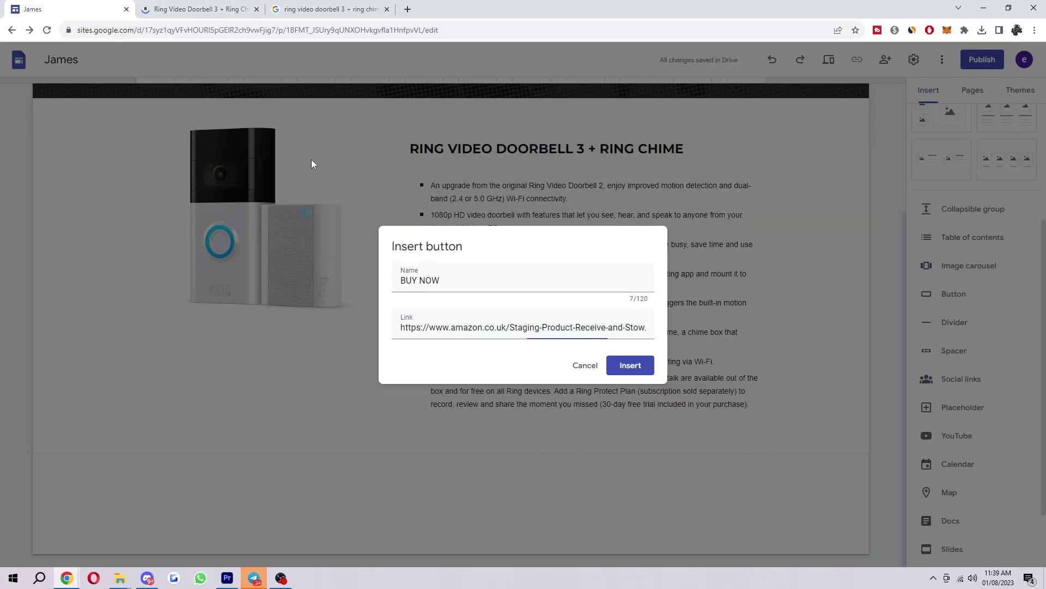
triple_click(472, 327)
key("End")
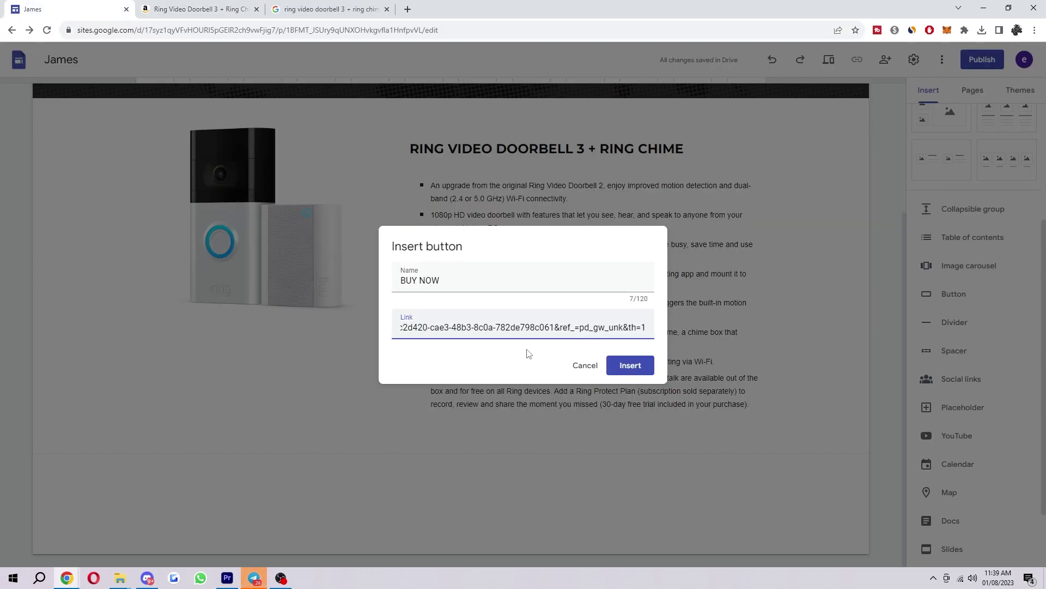
left_click(632, 366)
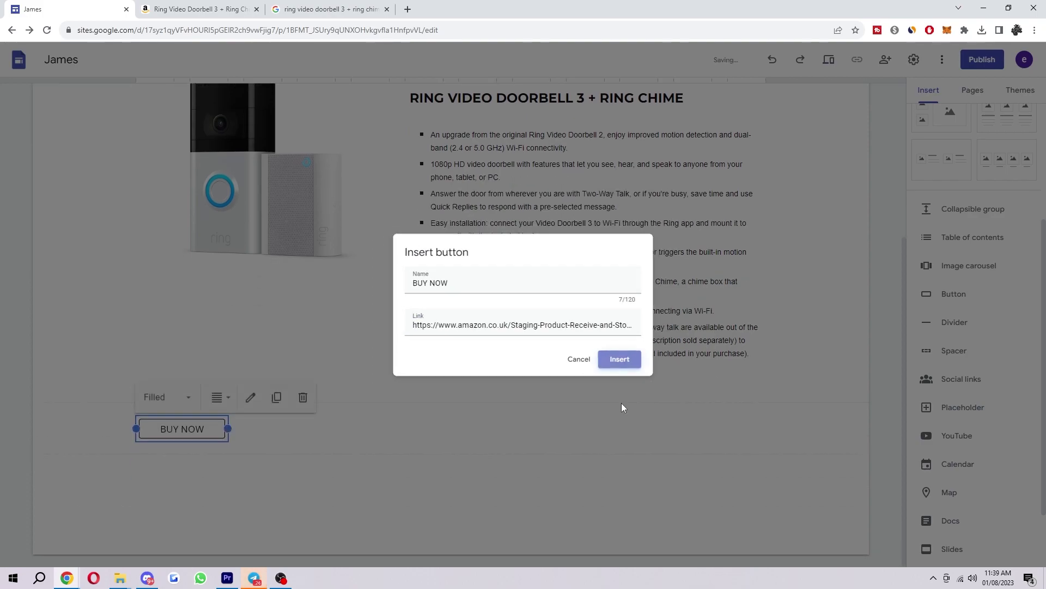
- Move the BUY NOW button into the product section, directly beneath the feature bullets
left_click_drag(187, 427, 218, 423)
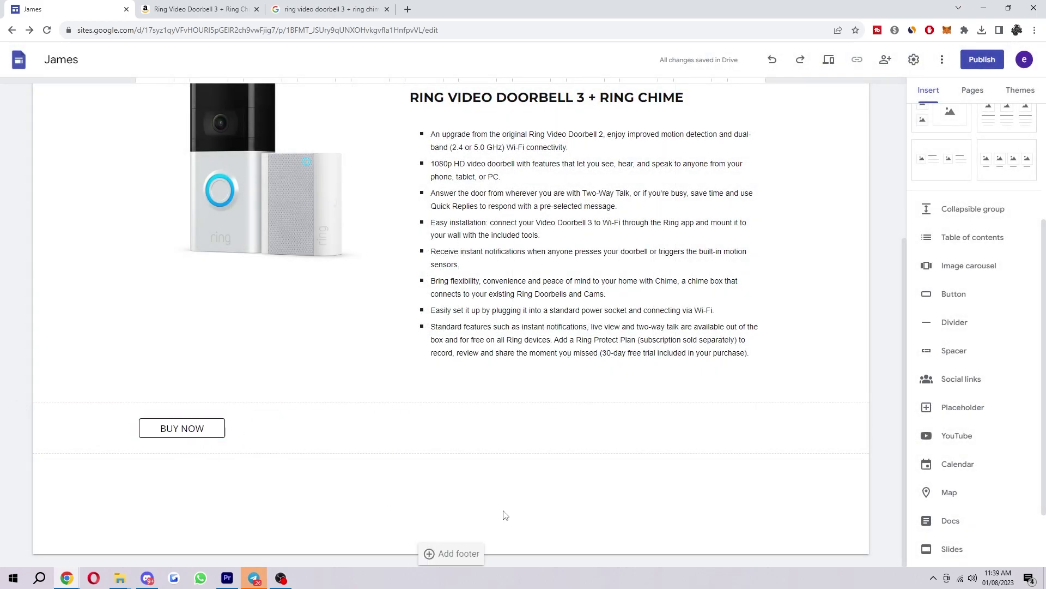
scroll(502, 513, "up", 2)
left_click_drag(182, 520, 561, 472)
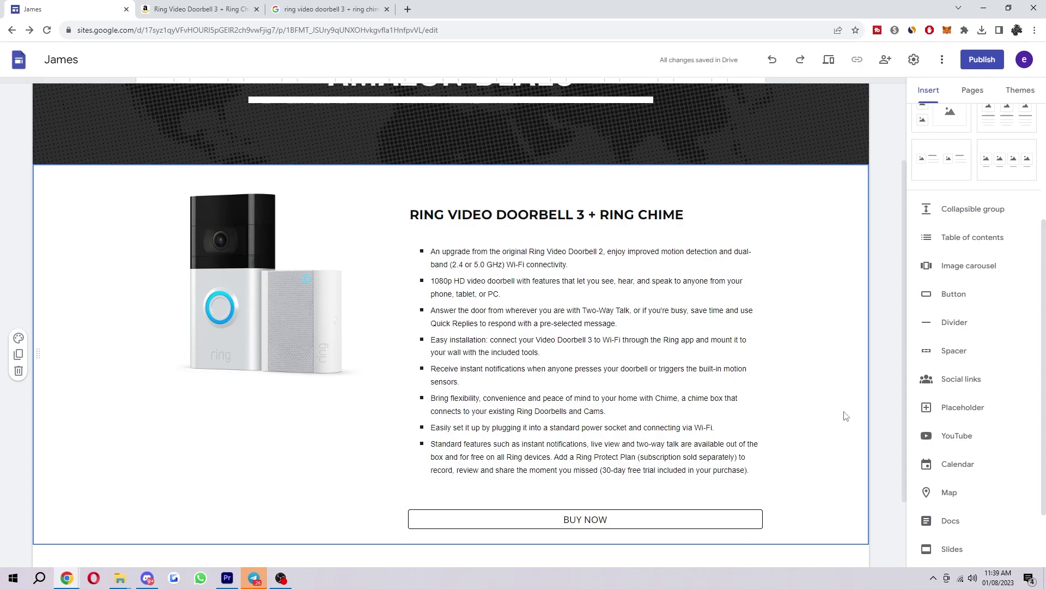
- Try the Outlined and Text styles on the BUY NOW button, return it to Filled and look at its alignment options
left_click(632, 520)
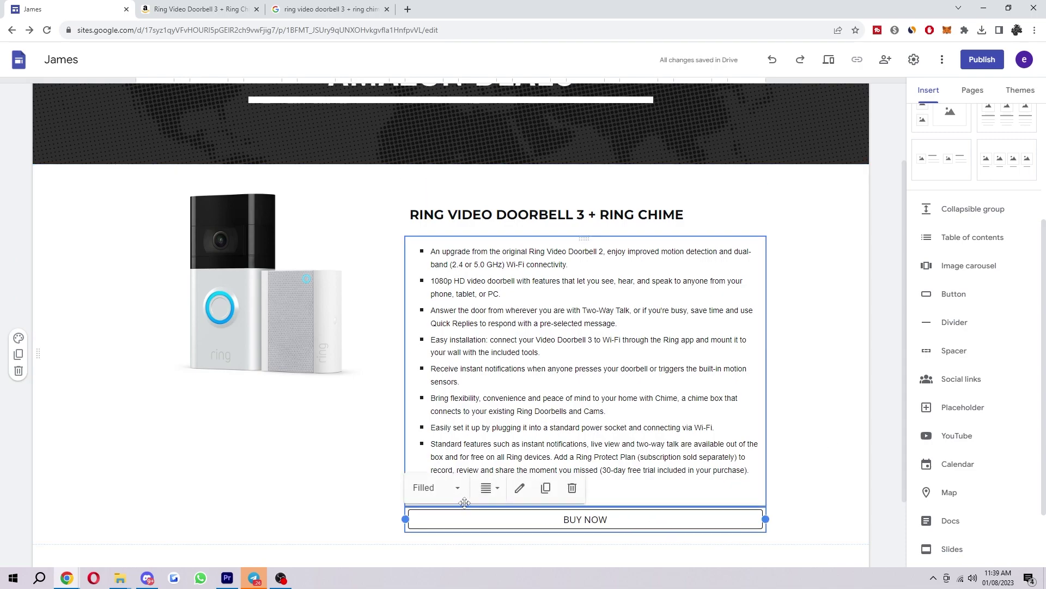
left_click(440, 493)
left_click(428, 429)
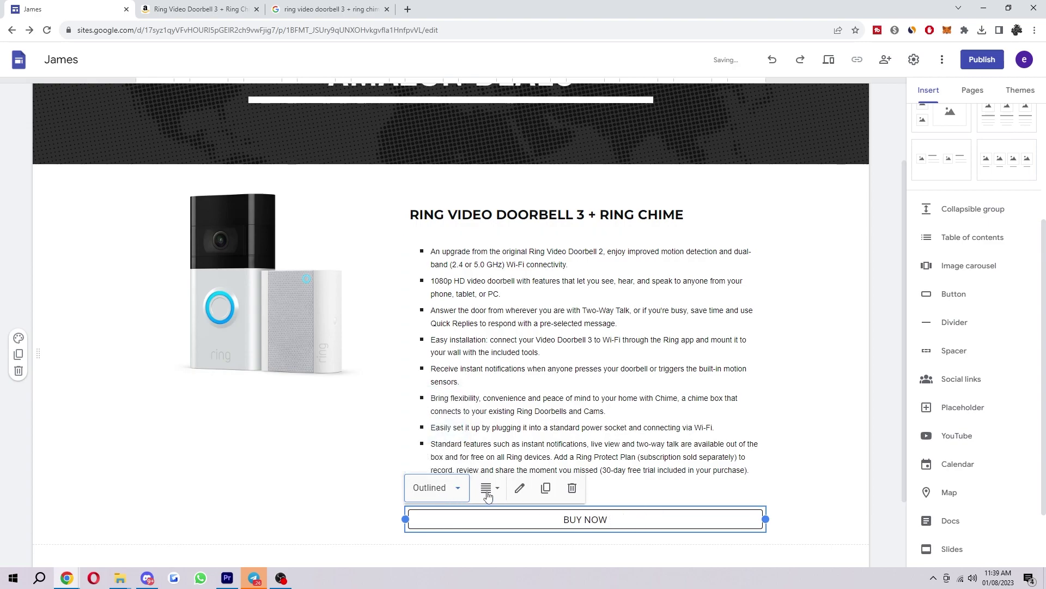
left_click(452, 493)
left_click(422, 456)
left_click(442, 489)
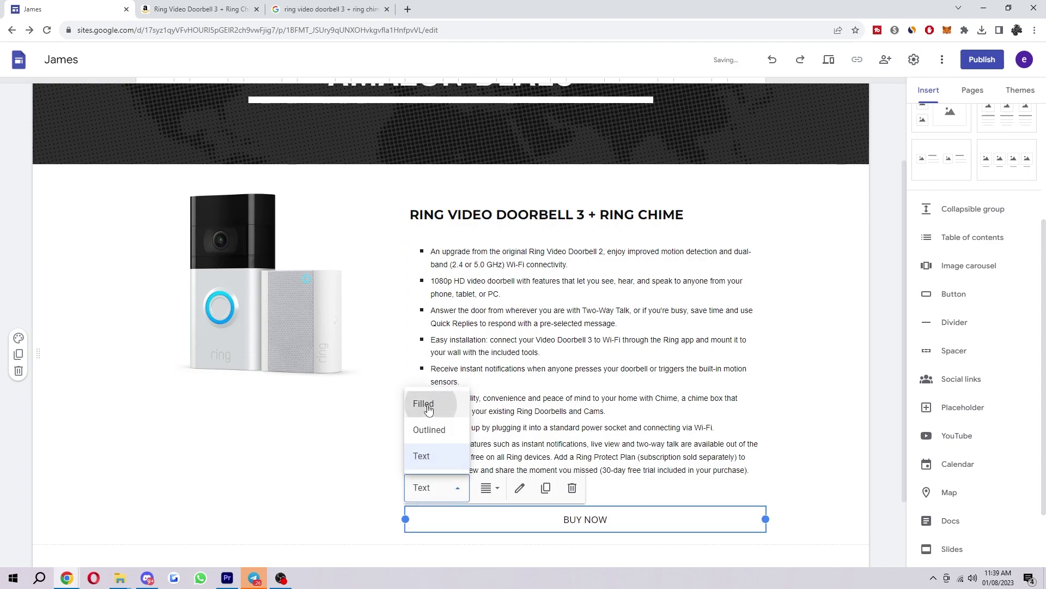
left_click(423, 403)
left_click(490, 488)
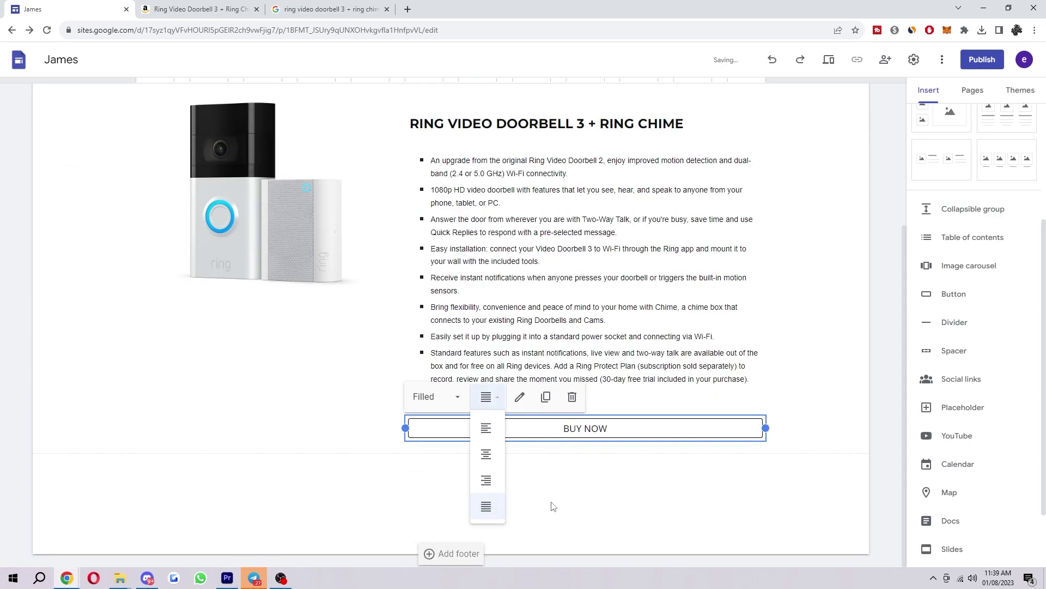
scroll(883, 212, "up", 3)
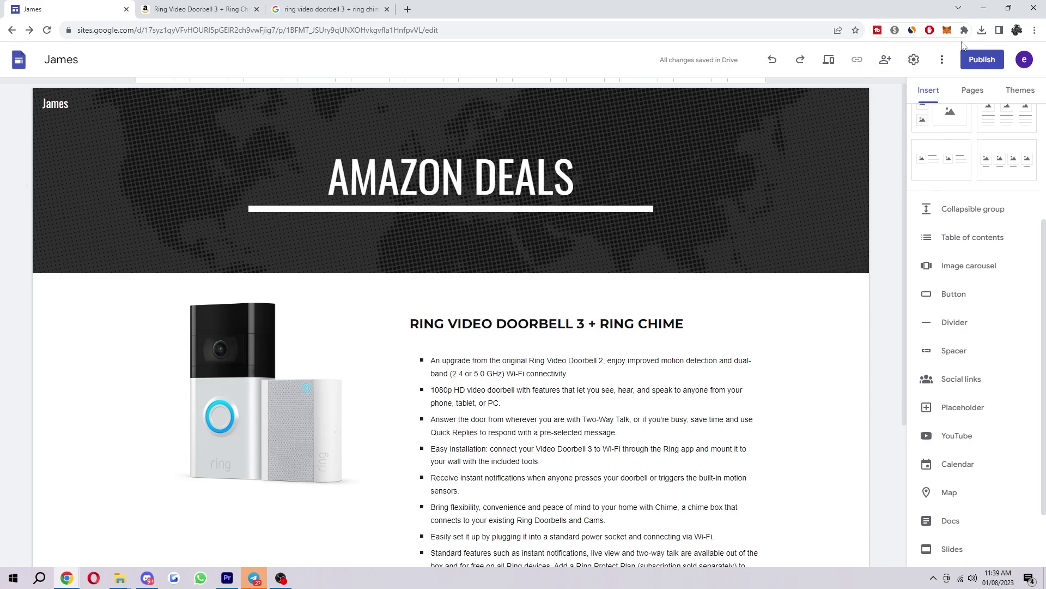
left_click(981, 59)
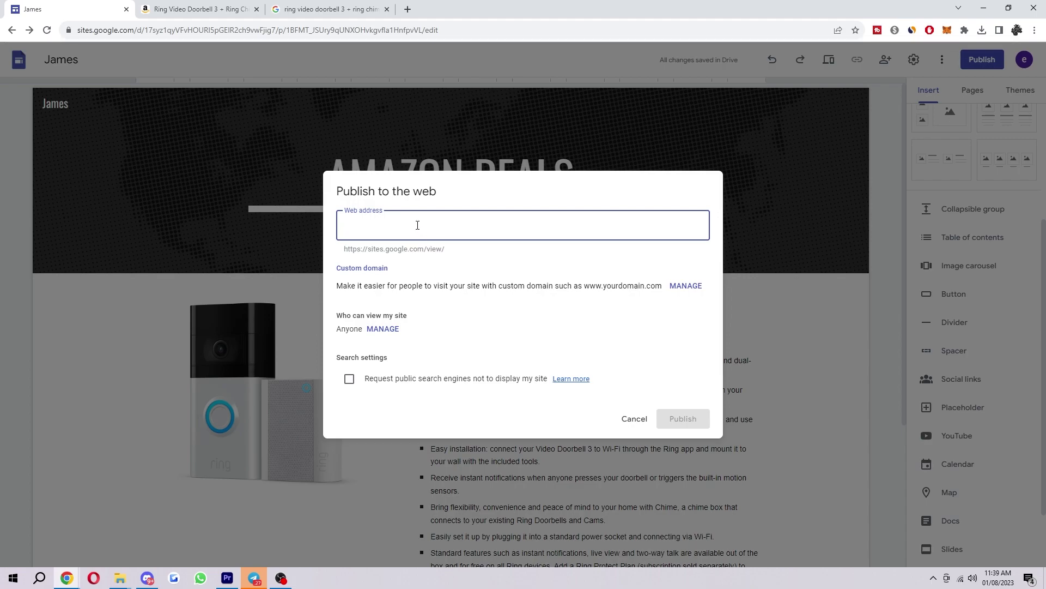
key("Escape")
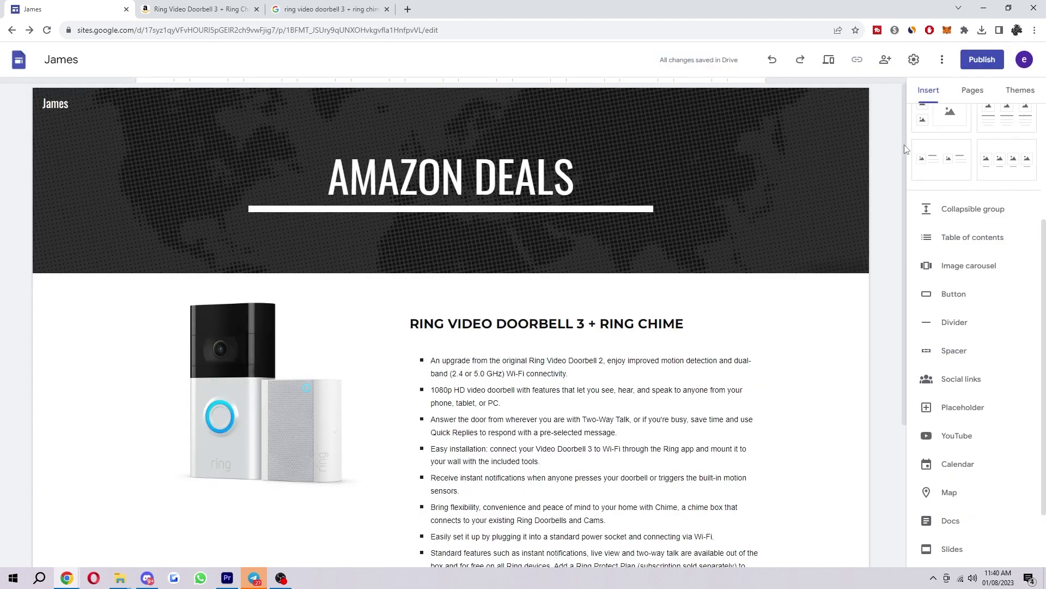
left_click(981, 59)
left_click(411, 280)
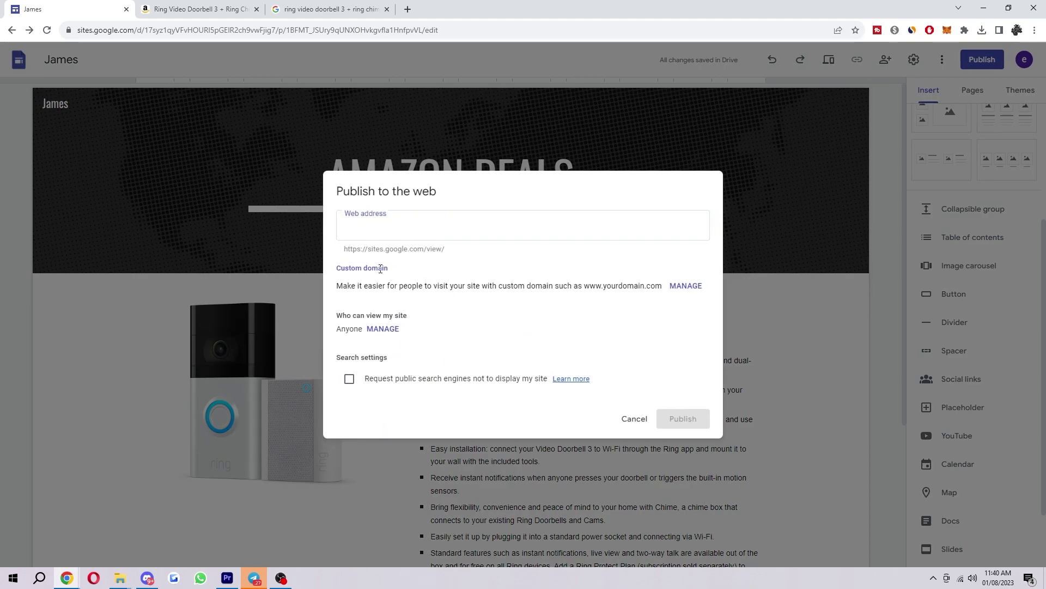
left_click(468, 225)
type("www.")
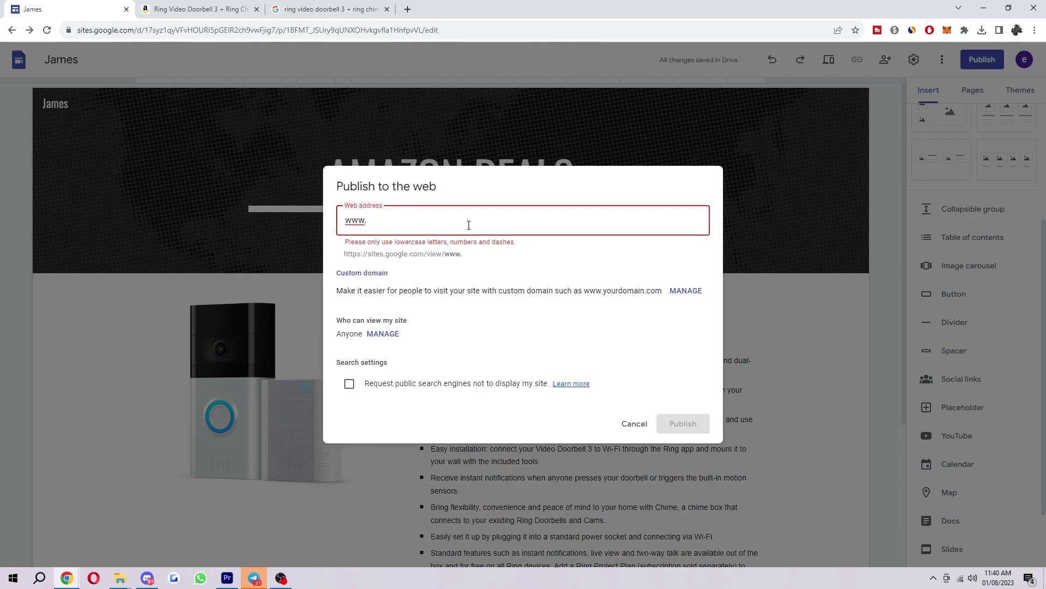
type("jamesdeals.com")
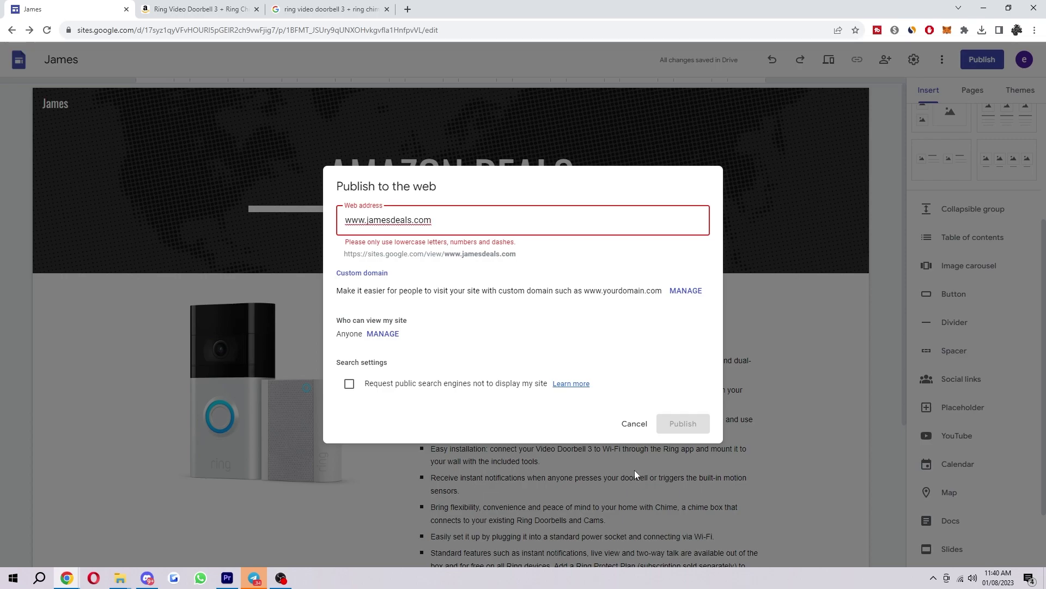
key("Escape")
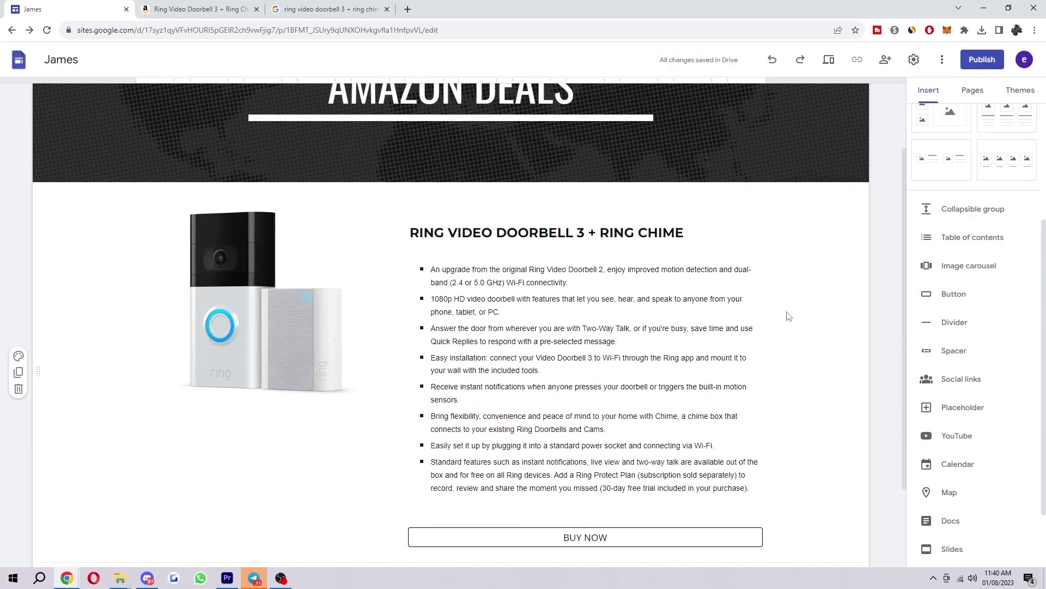
- Examine the product image's Amazon link, the product text and the BUY NOW button, reviewing the page from its header down
left_click(221, 207)
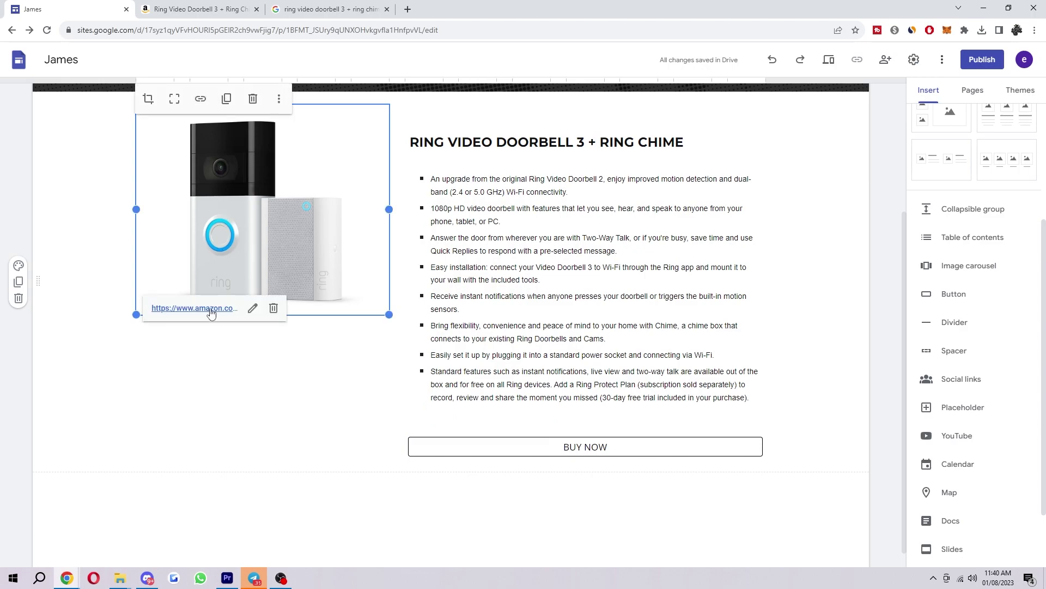
left_click(606, 442)
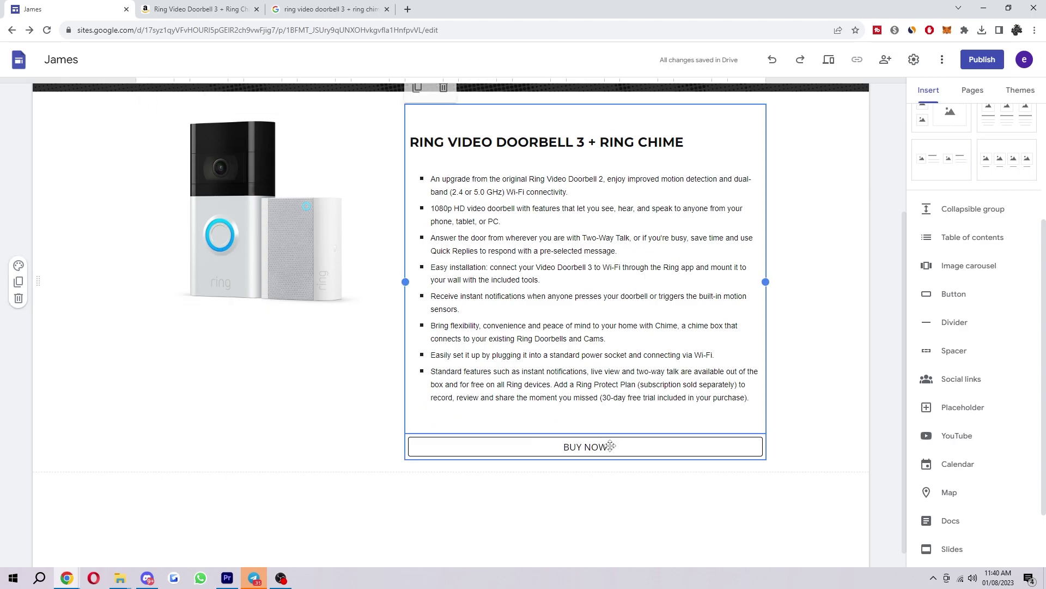
scroll(790, 501, "up", 3)
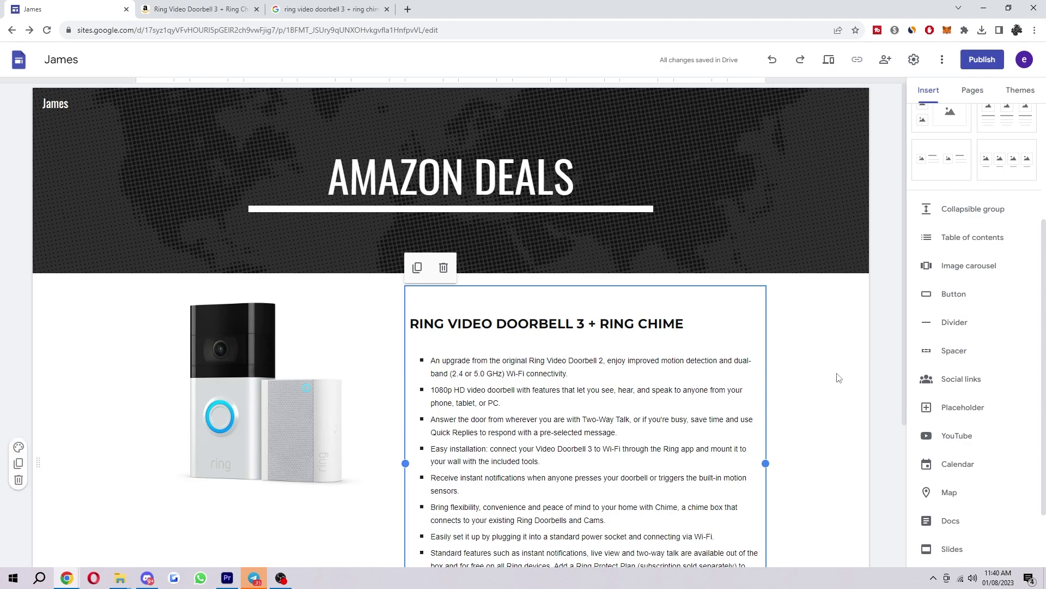
scroll(843, 400, "down", 3)
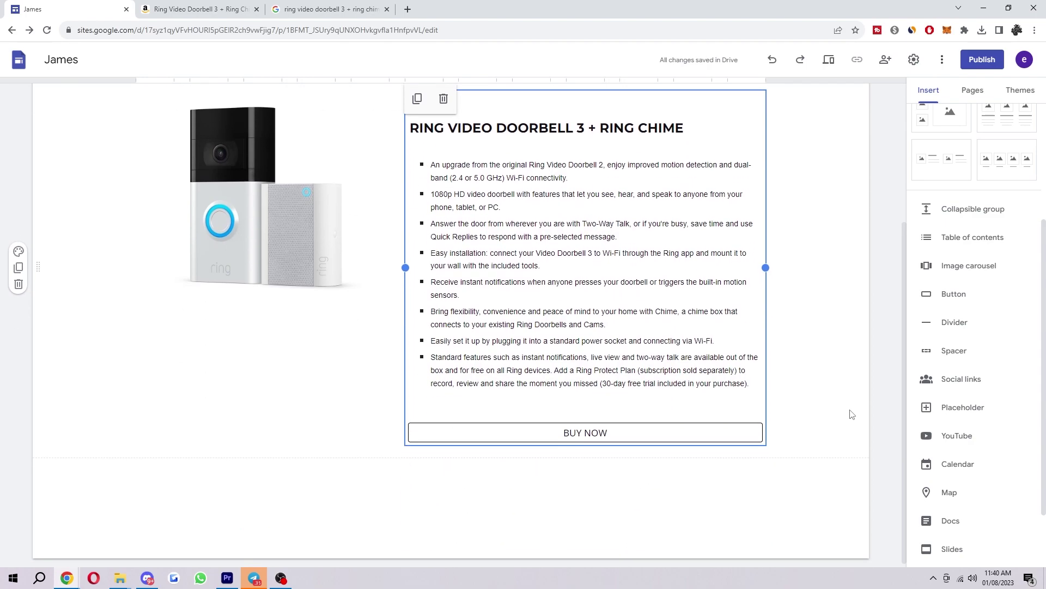
scroll(798, 478, "up", 3)
scroll(937, 141, "up", 3)
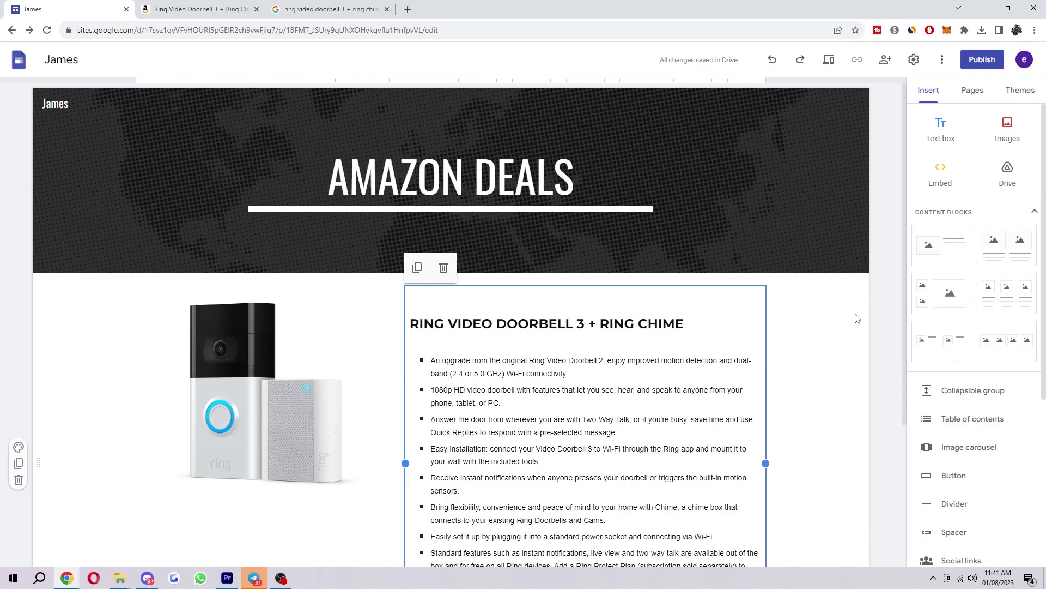
left_click(837, 309)
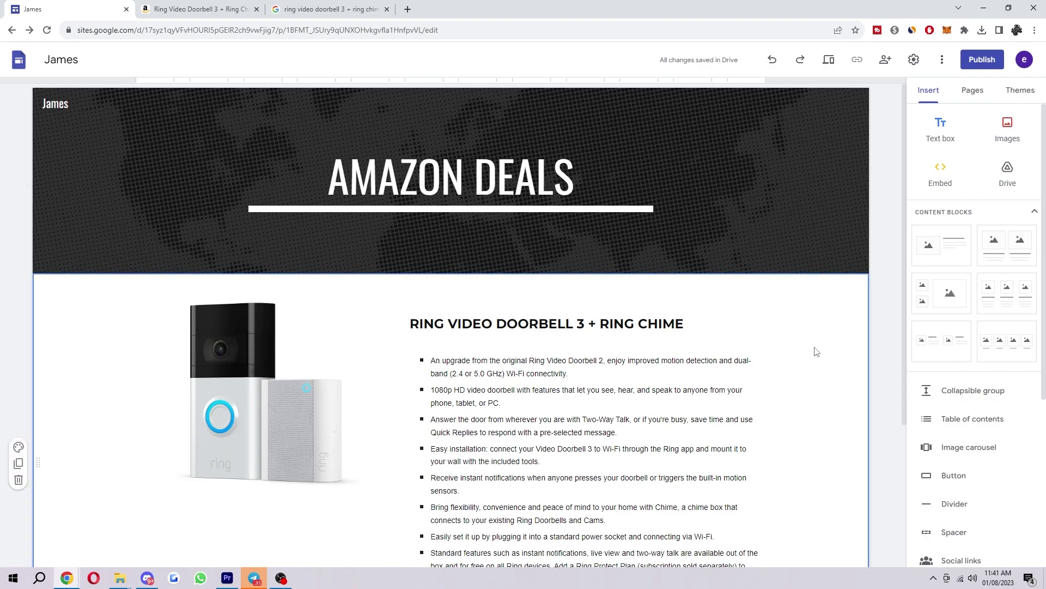
scroll(833, 353, "down", 2)
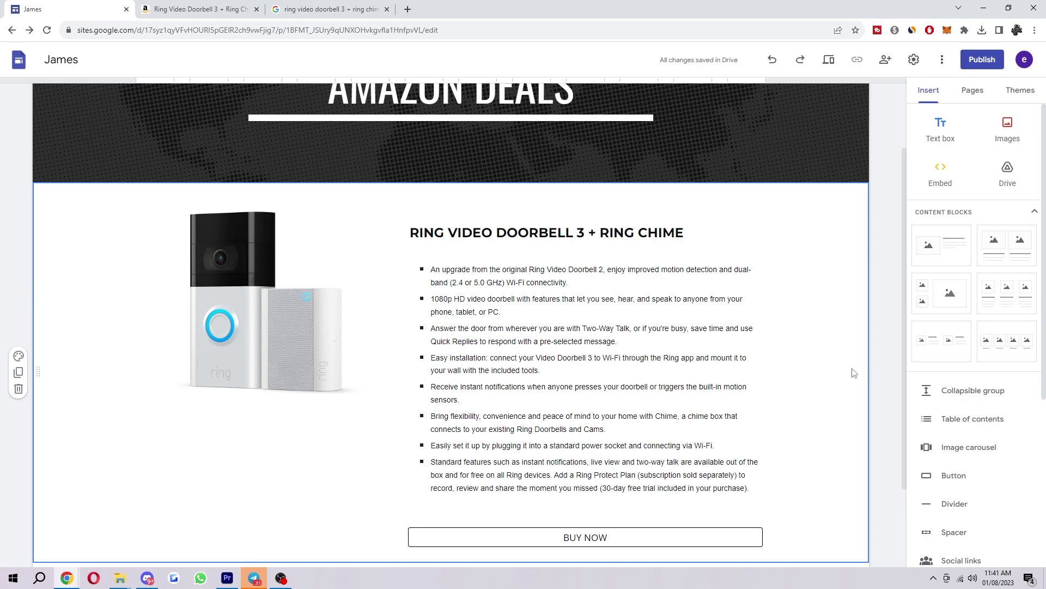